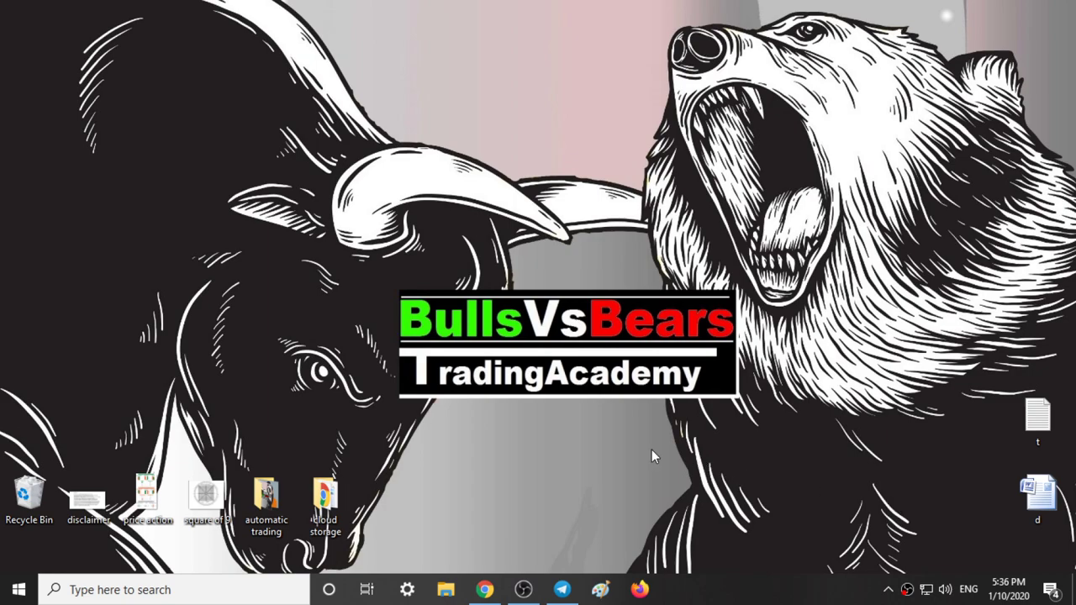
- Bring back the NIFTY50 chart and view it on daily candles with a compressed price scale
{"action": "left_click", "coordinate": [488, 592]}
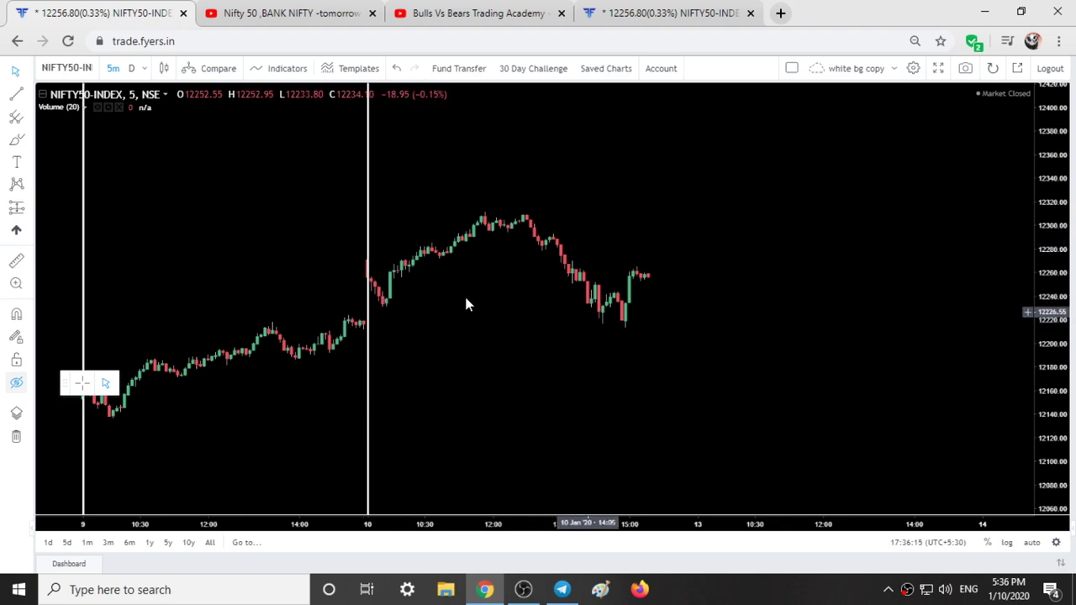
{"action": "left_click", "coordinate": [132, 69]}
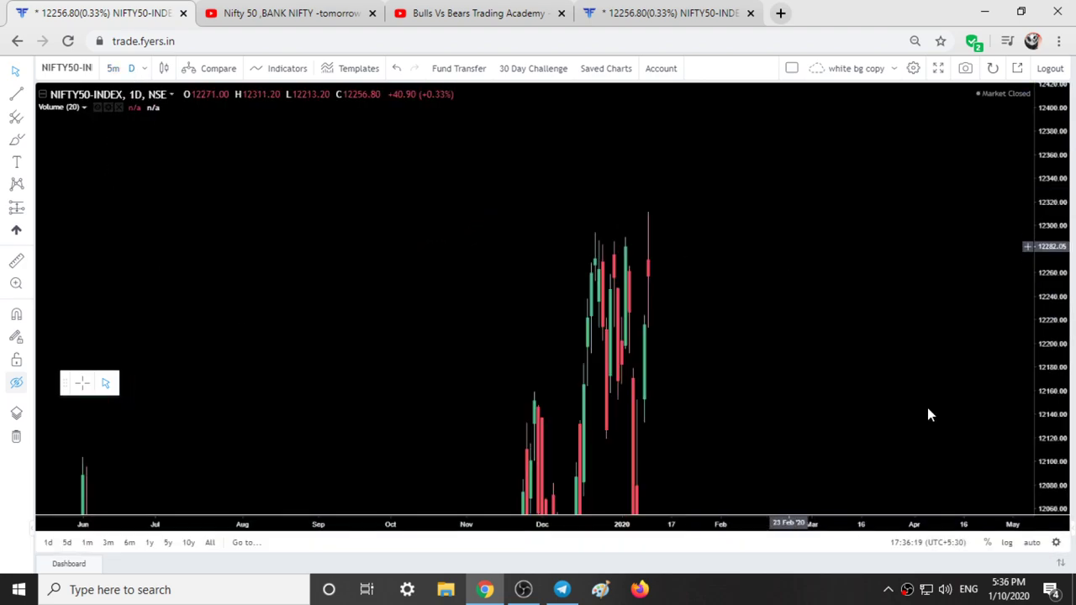
{"action": "left_click_drag", "start_coordinate": [1060, 267], "coordinate": [1056, 425]}
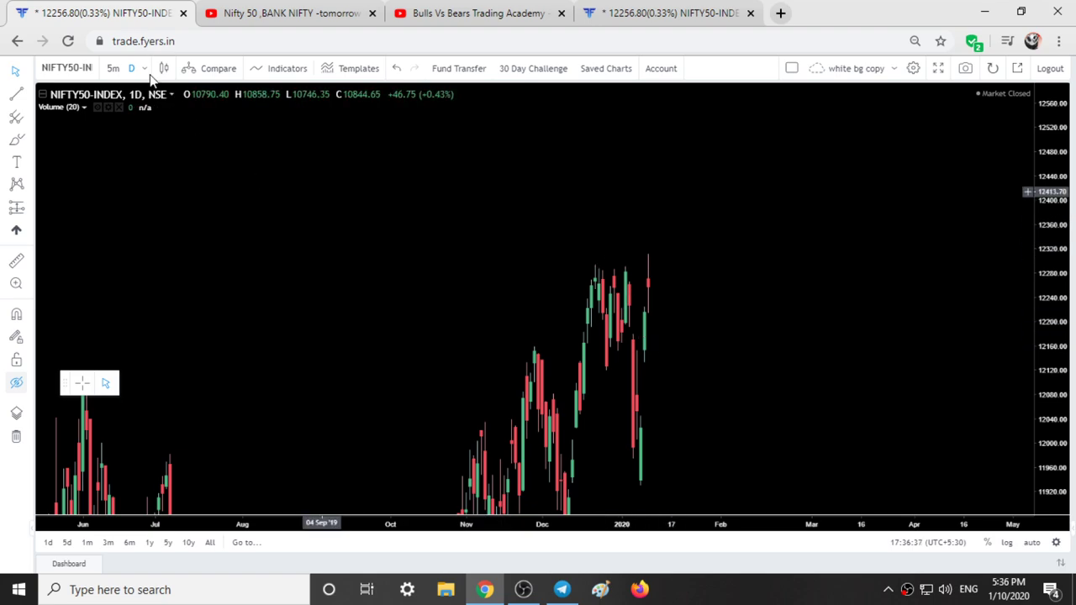
- Switch to 5-minute candles, reset, and stretch the price scale to show the 8–10 Jan sessions
{"action": "left_click", "coordinate": [113, 69]}
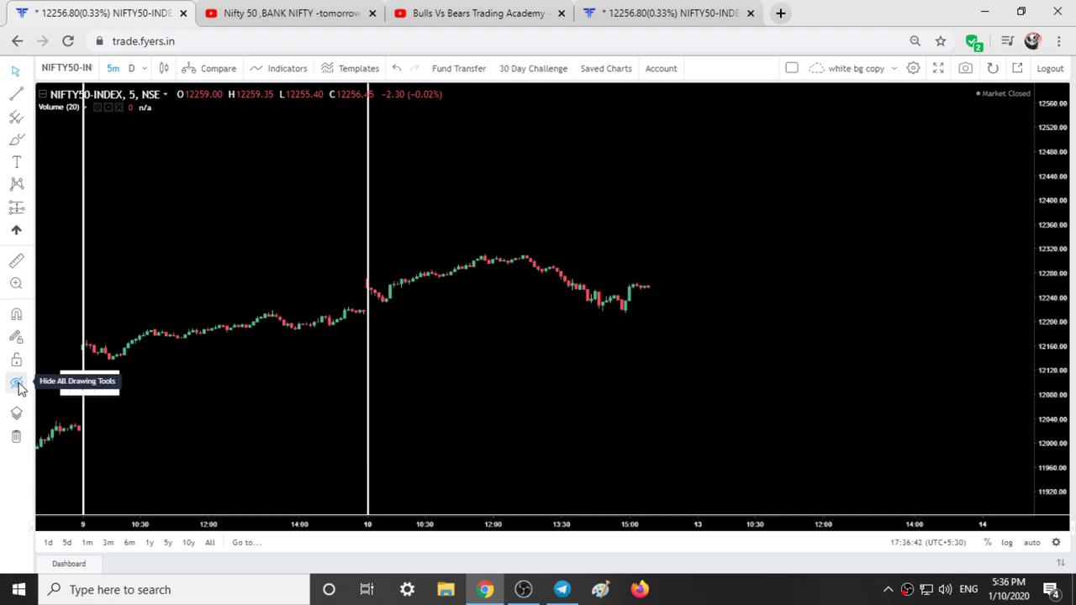
{"action": "left_click", "coordinate": [622, 502]}
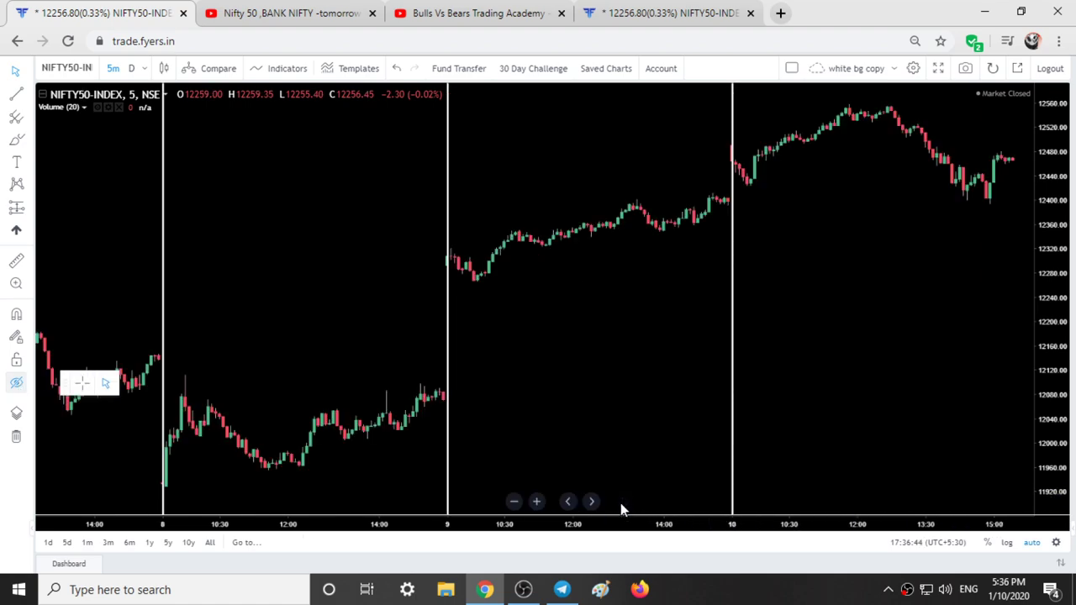
{"action": "left_click_drag", "start_coordinate": [1057, 296], "coordinate": [1032, 247]}
{"action": "left_click_drag", "start_coordinate": [879, 279], "coordinate": [742, 334]}
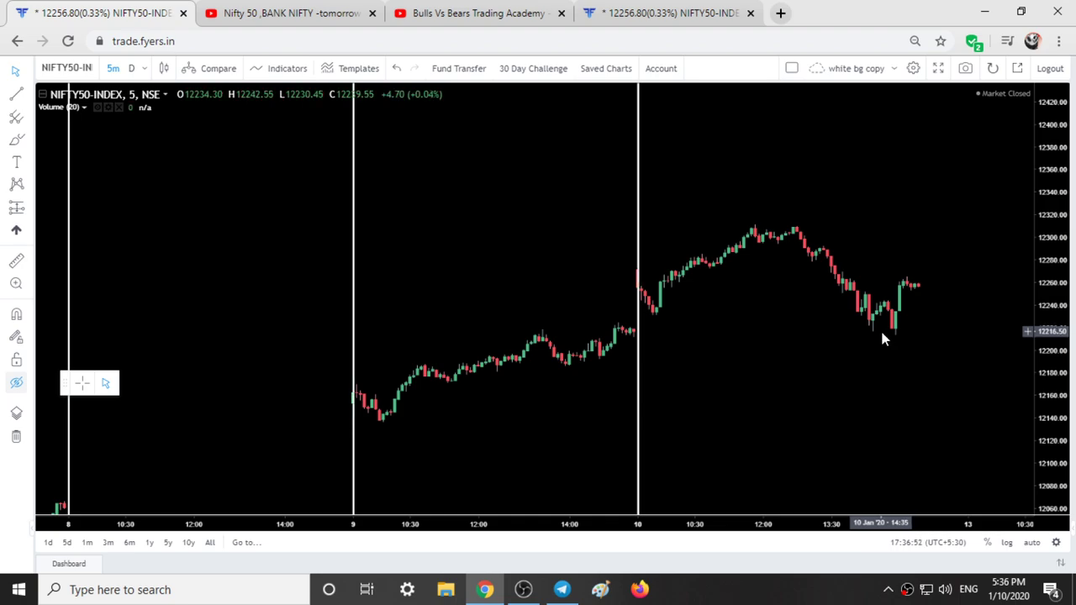
{"action": "left_click", "coordinate": [16, 384]}
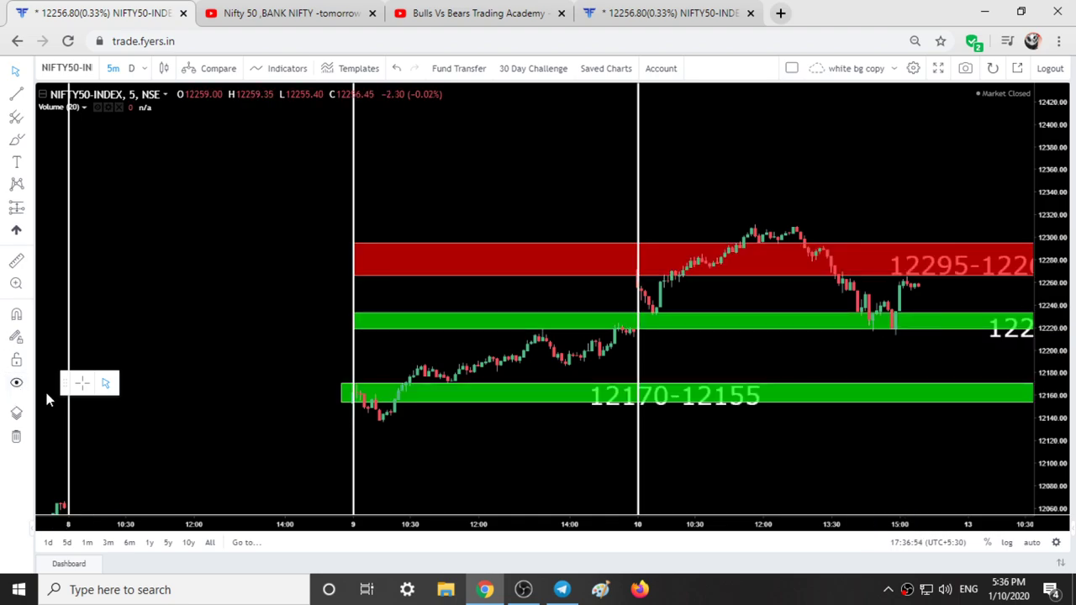
{"action": "left_click_drag", "start_coordinate": [719, 461], "coordinate": [536, 463]}
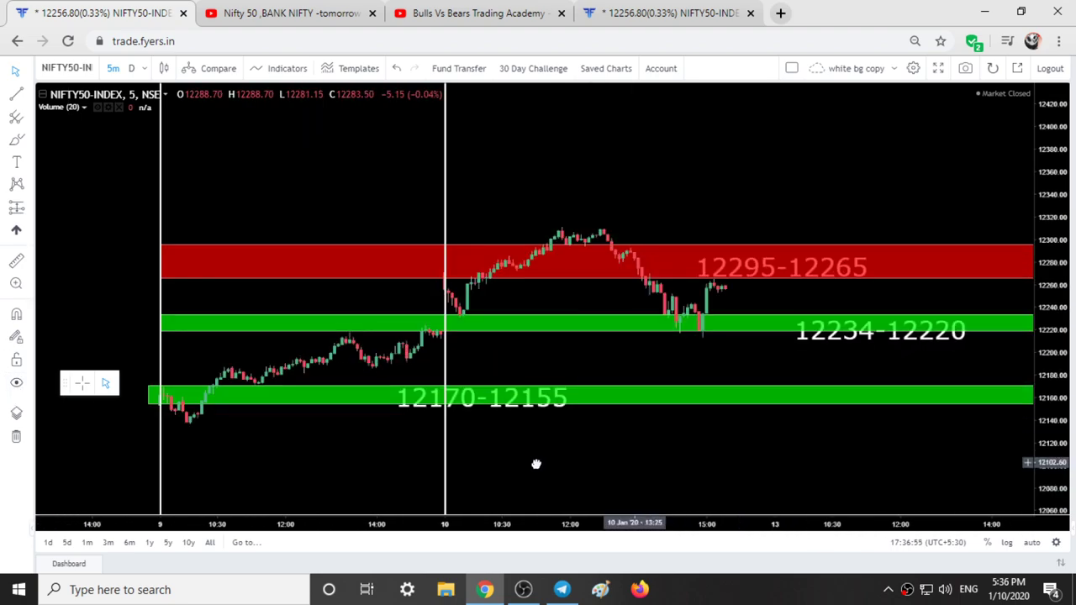
{"action": "left_click", "coordinate": [366, 323]}
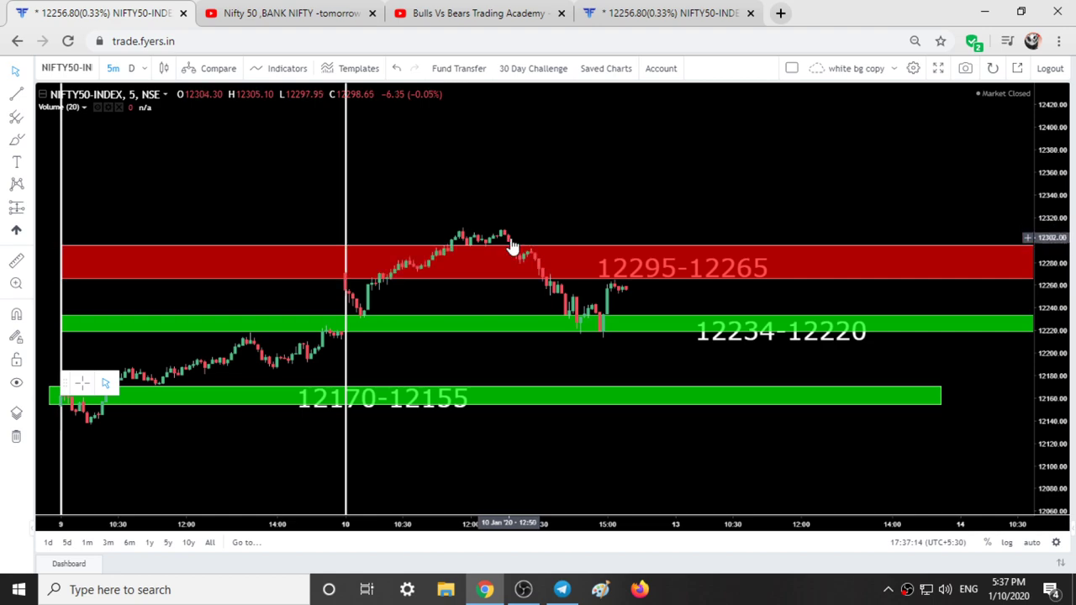
{"action": "left_click", "coordinate": [580, 326]}
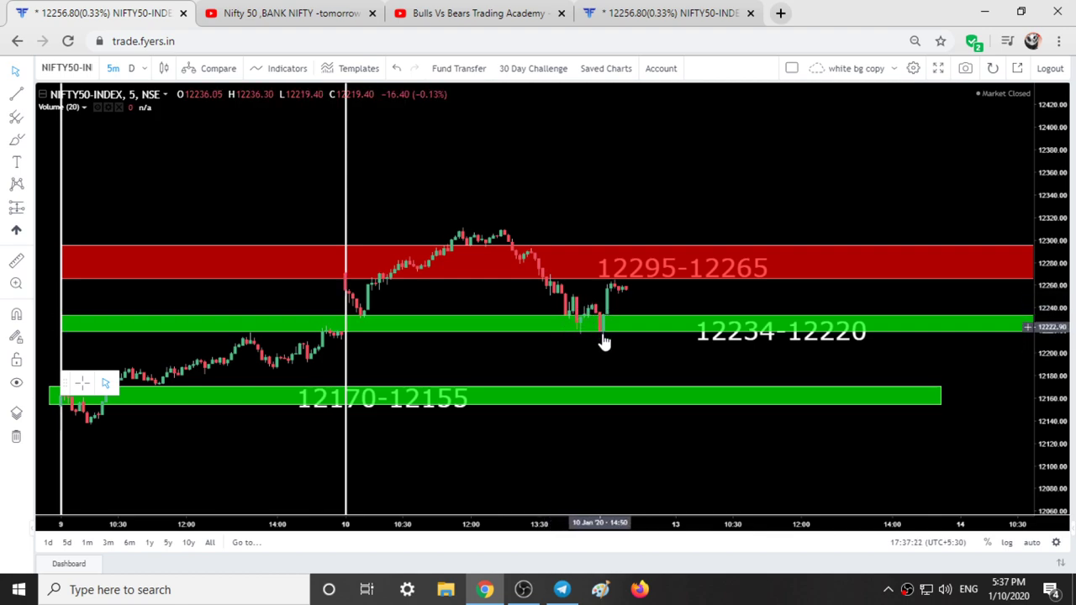
{"action": "left_click", "coordinate": [18, 385]}
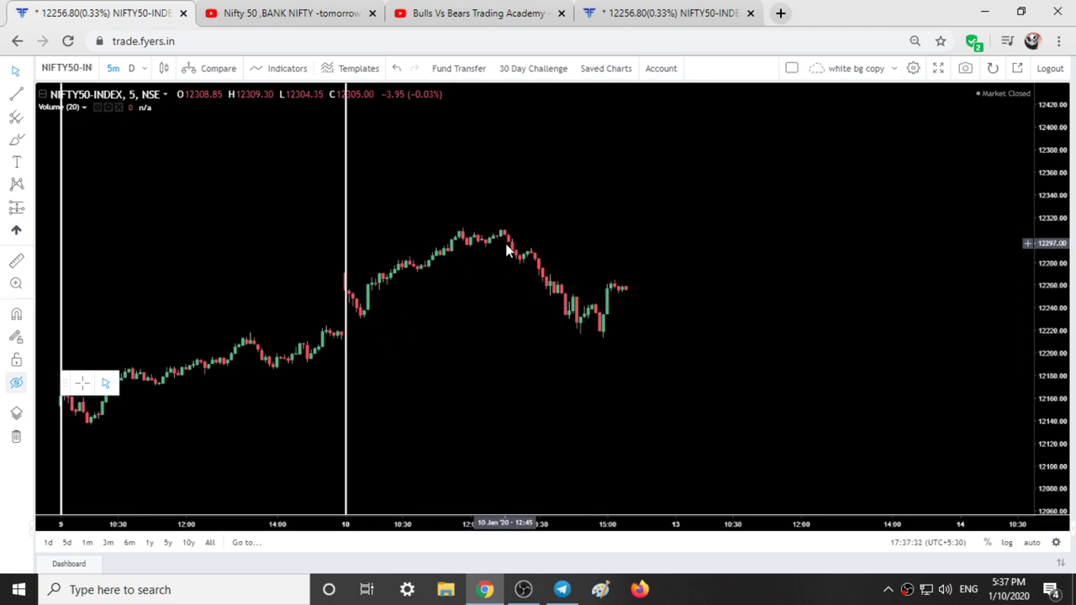
{"action": "left_click", "coordinate": [17, 383]}
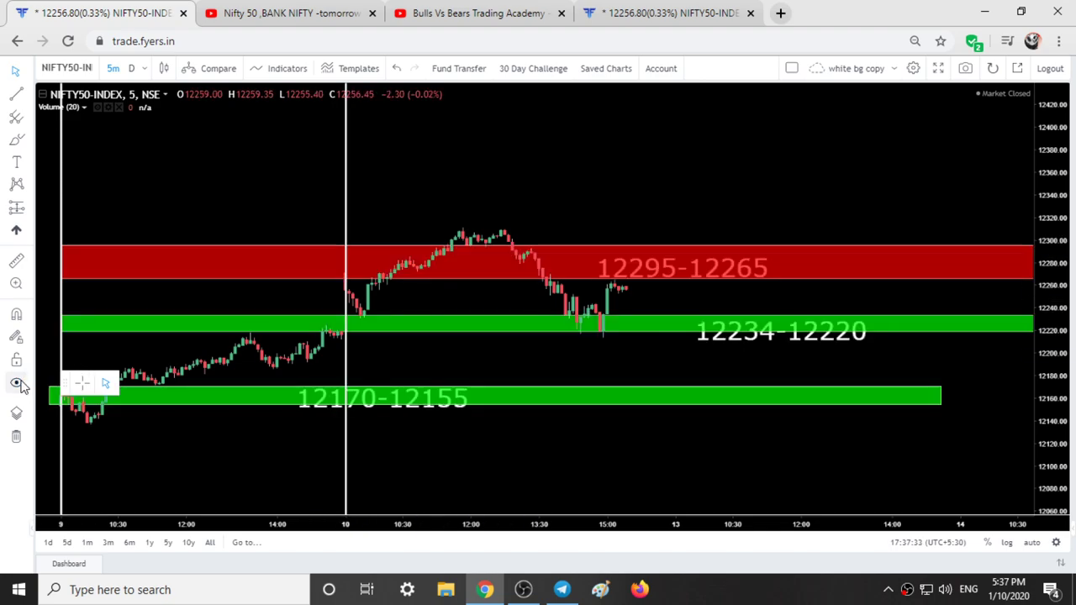
{"action": "left_click", "coordinate": [622, 253]}
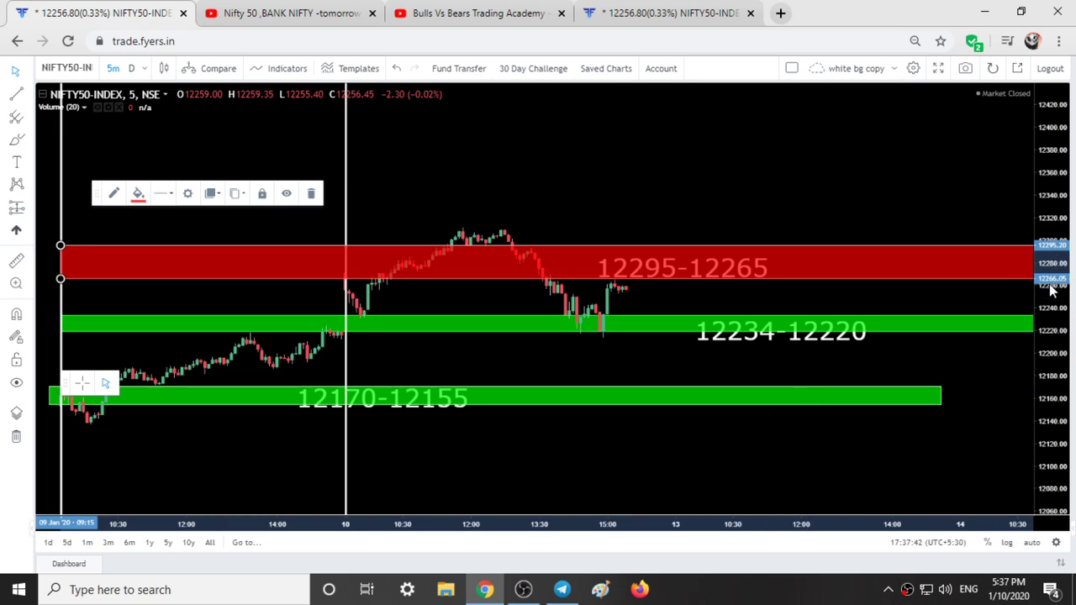
{"action": "left_click", "coordinate": [252, 13]}
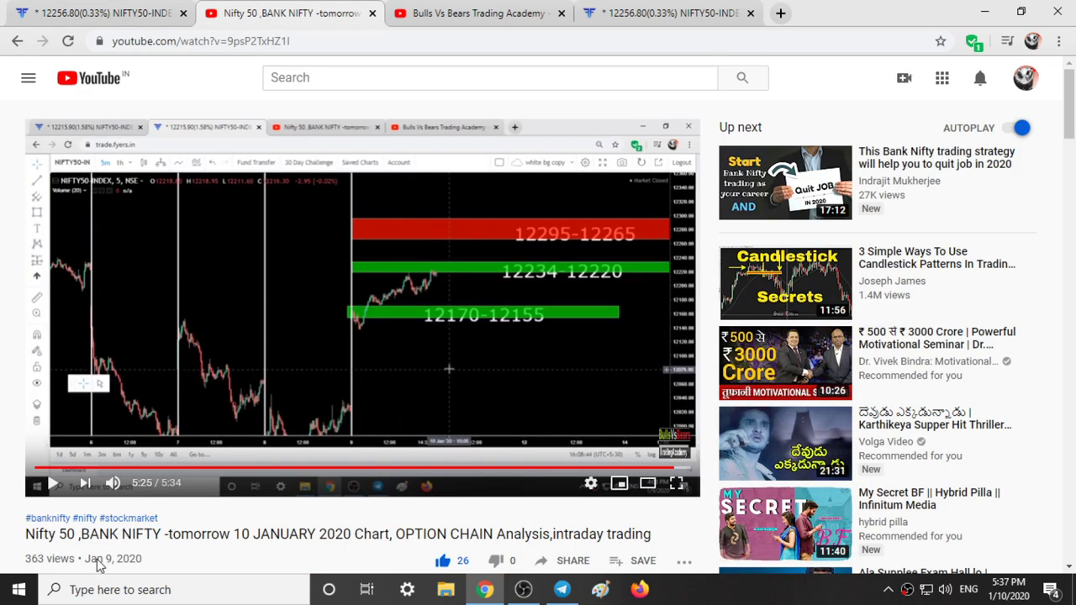
{"action": "left_click_drag", "start_coordinate": [112, 559], "coordinate": [143, 559]}
{"action": "left_click", "coordinate": [360, 412]}
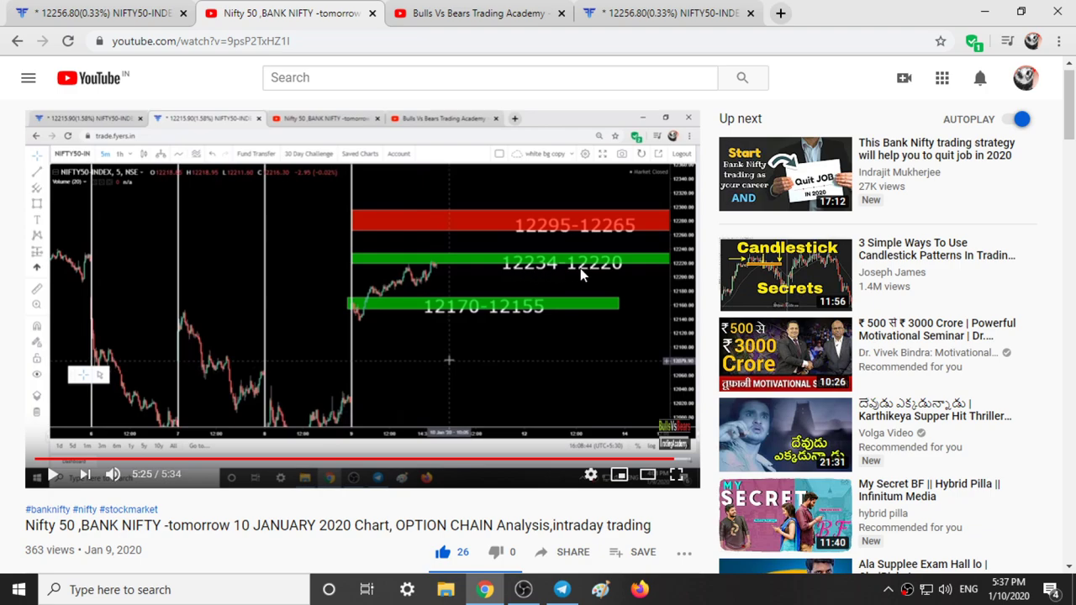
{"action": "left_click", "coordinate": [105, 12]}
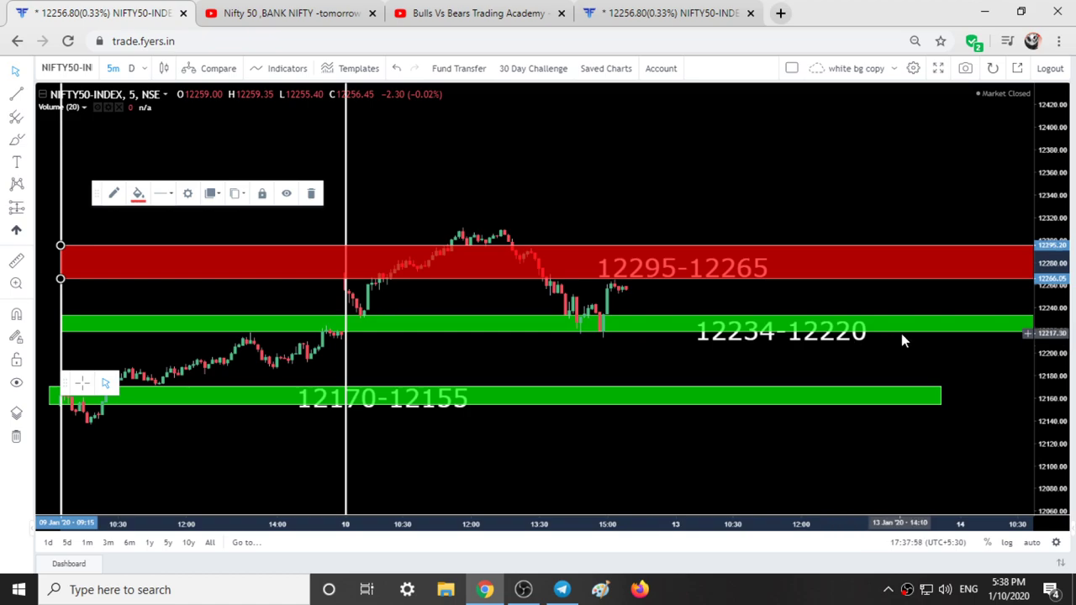
{"action": "left_click", "coordinate": [348, 400]}
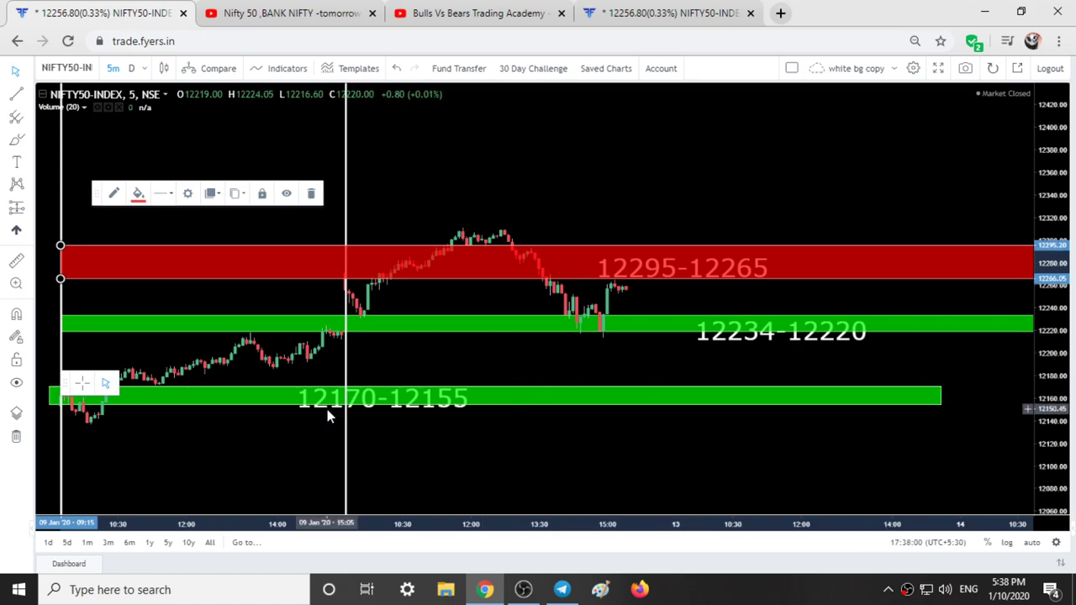
{"action": "key", "text": "Escape"}
{"action": "left_click", "coordinate": [317, 13]}
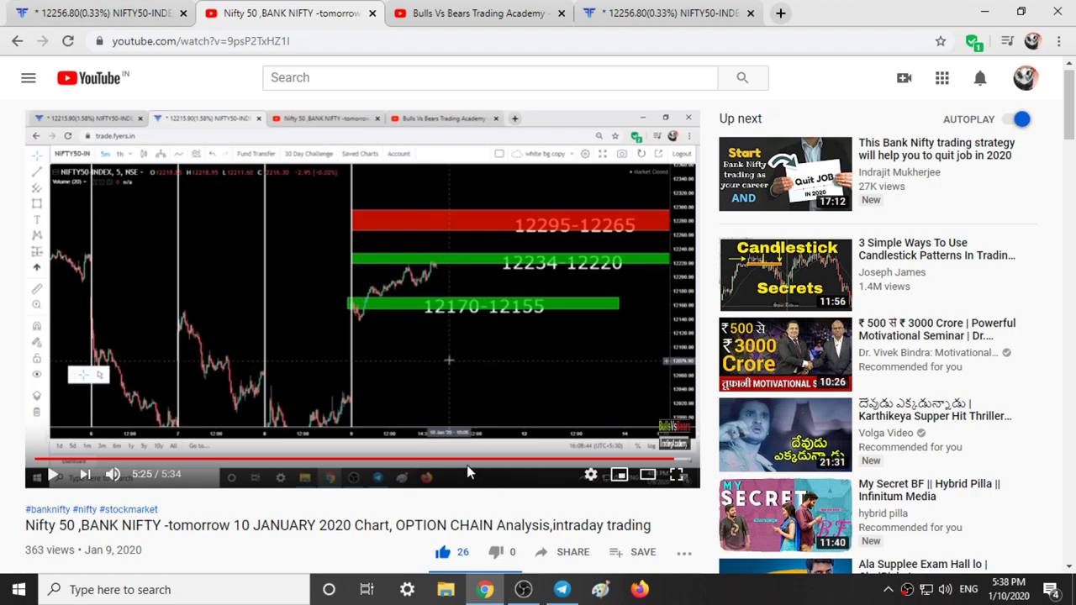
{"action": "scroll", "coordinate": [277, 434], "scroll_direction": "down", "scroll_amount": 1}
{"action": "scroll", "coordinate": [164, 459], "scroll_direction": "down", "scroll_amount": 2}
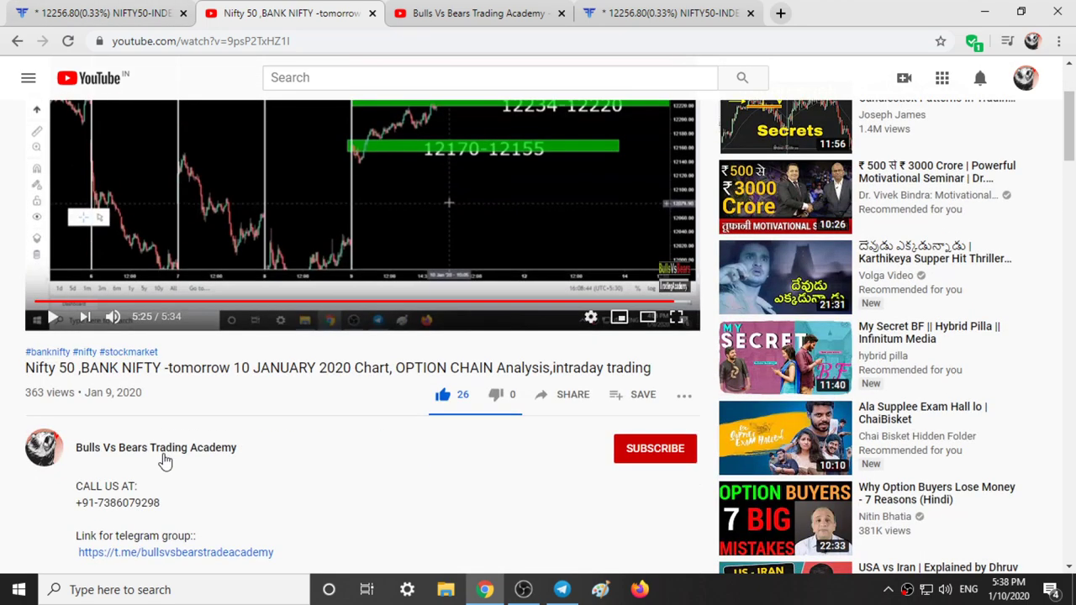
{"action": "scroll", "coordinate": [177, 504], "scroll_direction": "down", "scroll_amount": 1}
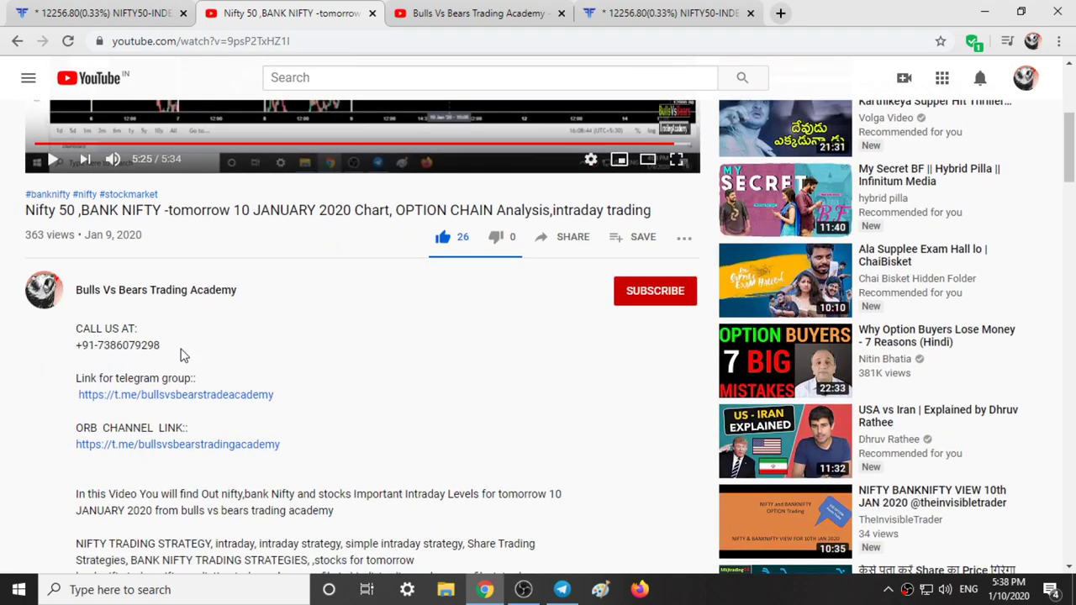
{"action": "left_click_drag", "start_coordinate": [185, 352], "coordinate": [88, 344]}
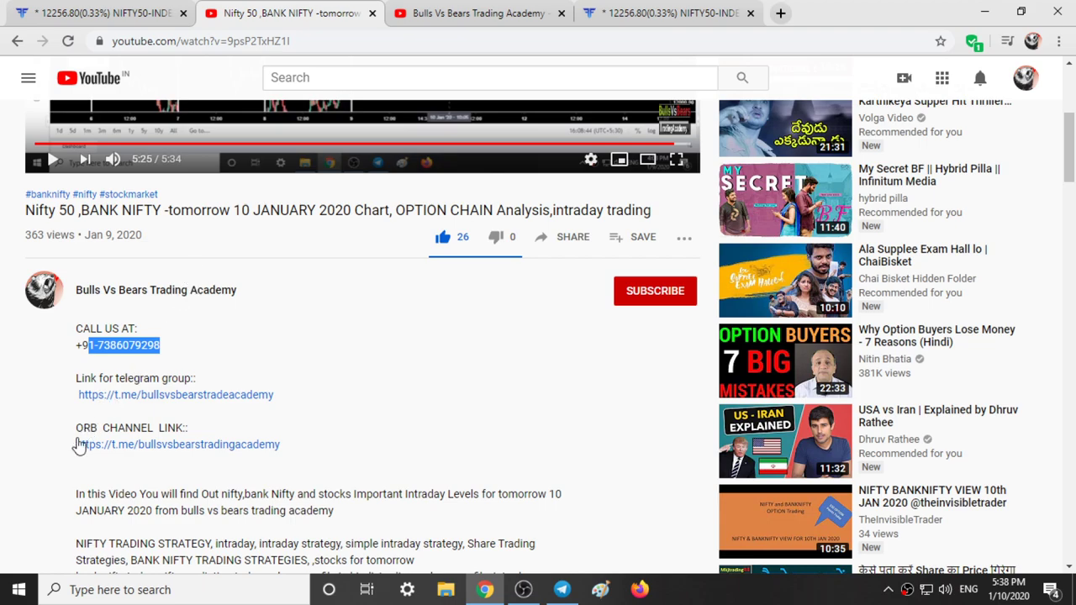
{"action": "scroll", "coordinate": [328, 394], "scroll_direction": "up", "scroll_amount": 2}
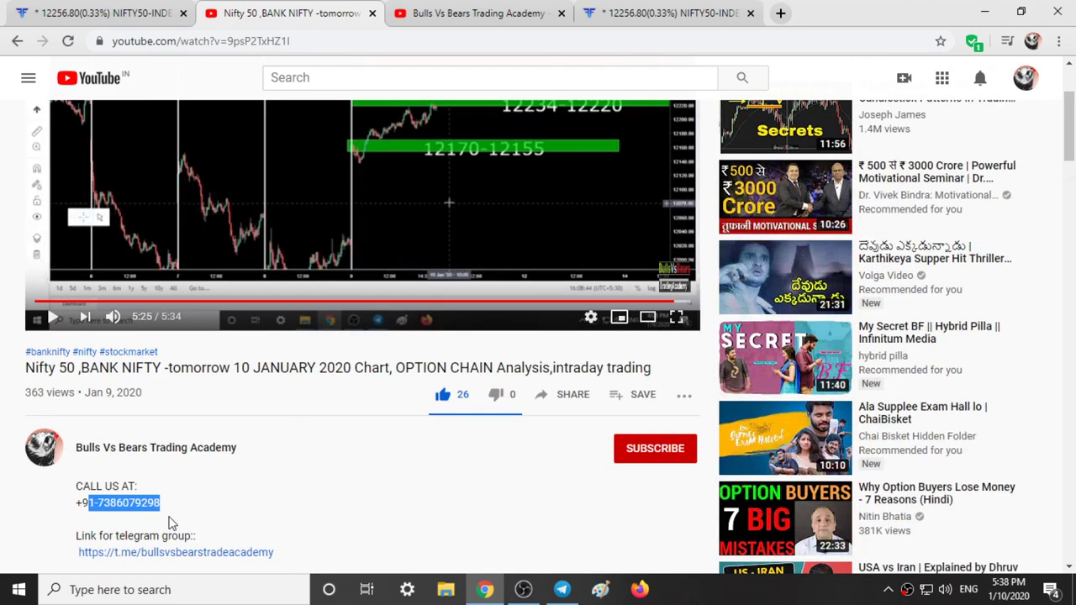
{"action": "scroll", "coordinate": [170, 523], "scroll_direction": "down", "scroll_amount": 1}
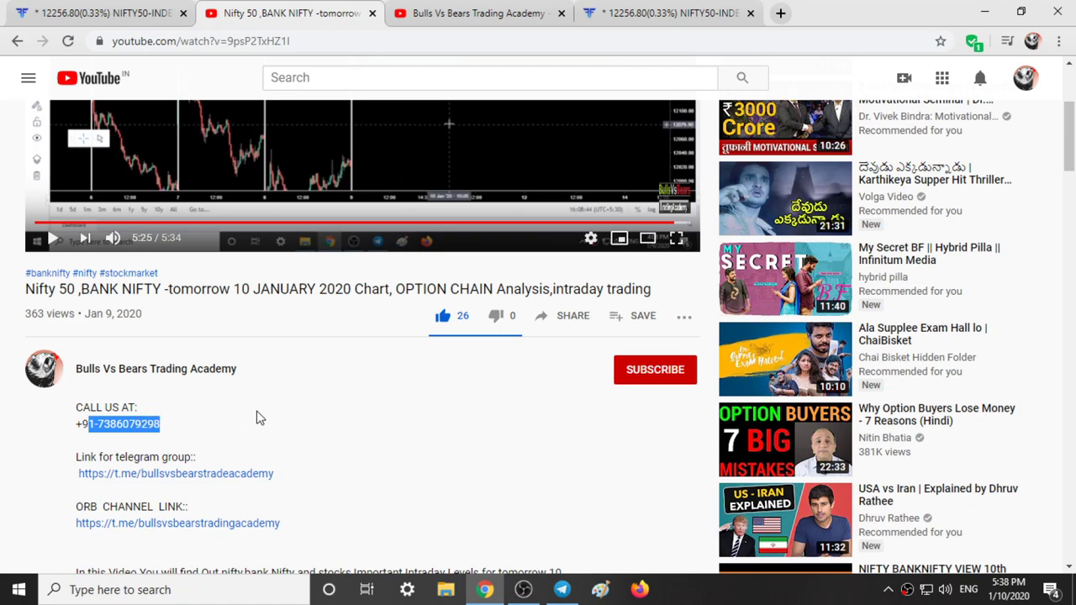
{"action": "left_click", "coordinate": [266, 407]}
{"action": "scroll", "coordinate": [307, 403], "scroll_direction": "up", "scroll_amount": 2}
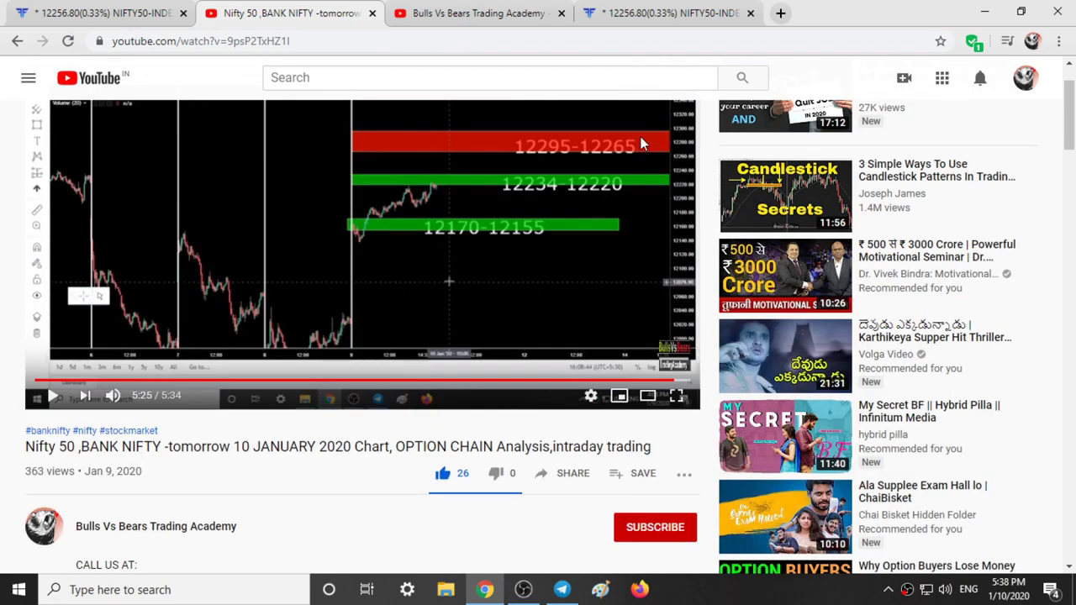
{"action": "left_click", "coordinate": [156, 11]}
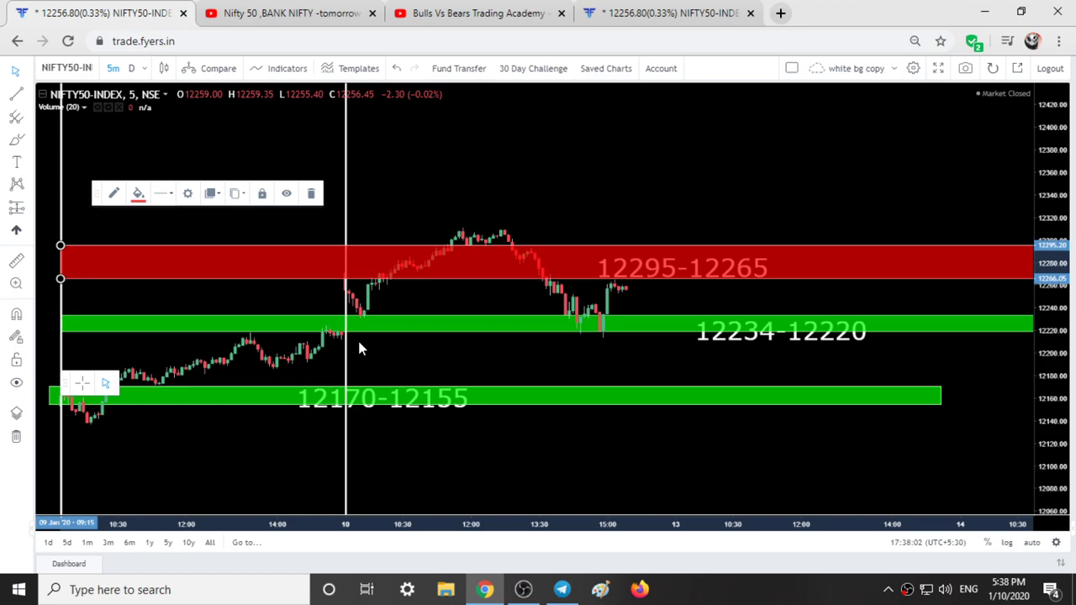
{"action": "left_click", "coordinate": [617, 501]}
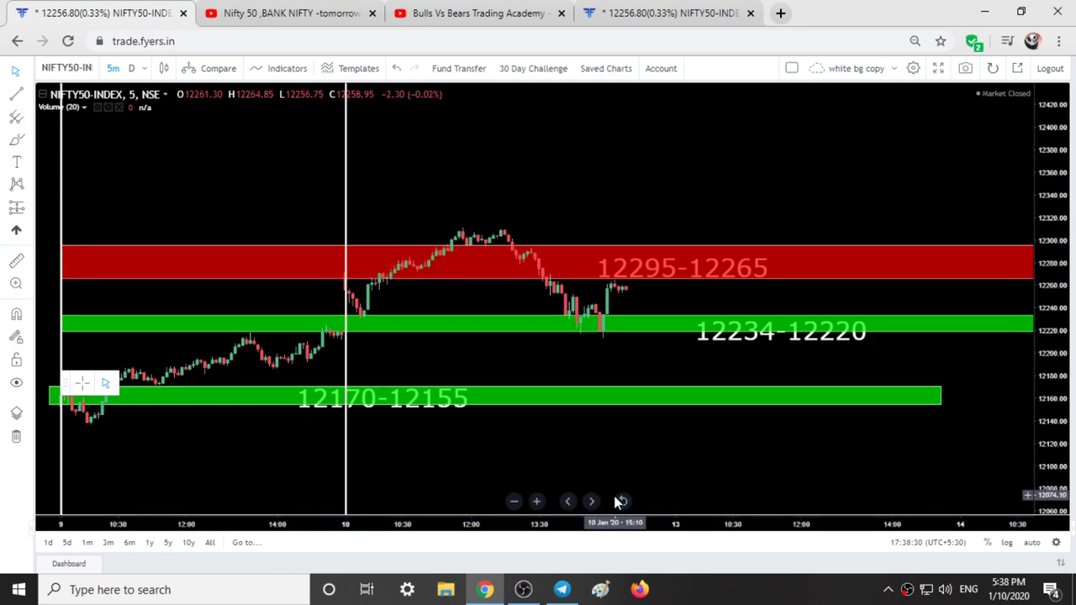
{"action": "scroll", "coordinate": [720, 460], "scroll_direction": "left", "scroll_amount": 5}
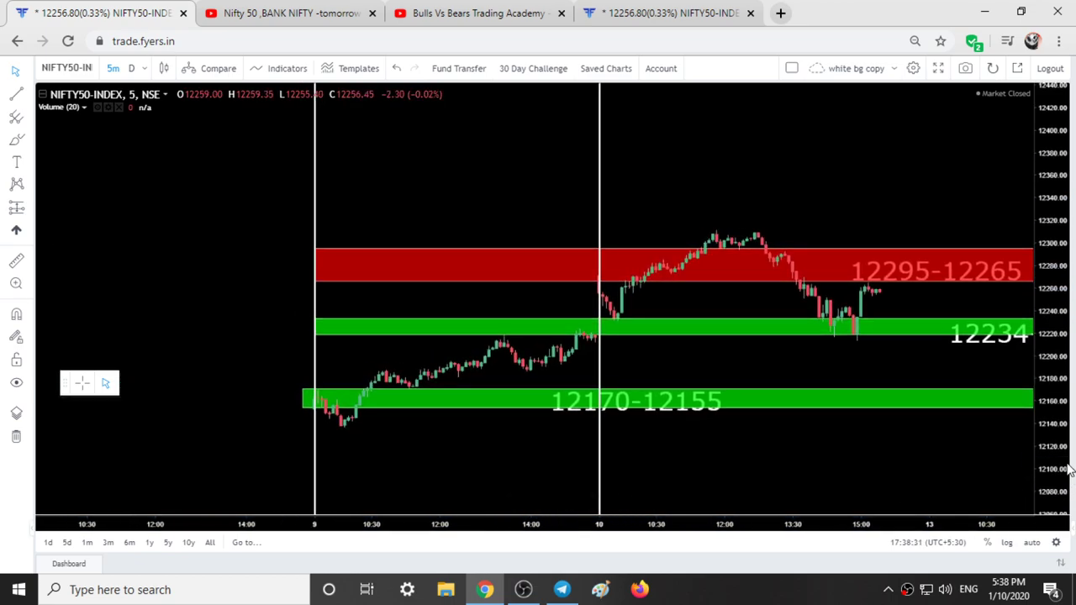
{"action": "left_click_drag", "start_coordinate": [1049, 426], "coordinate": [1050, 374]}
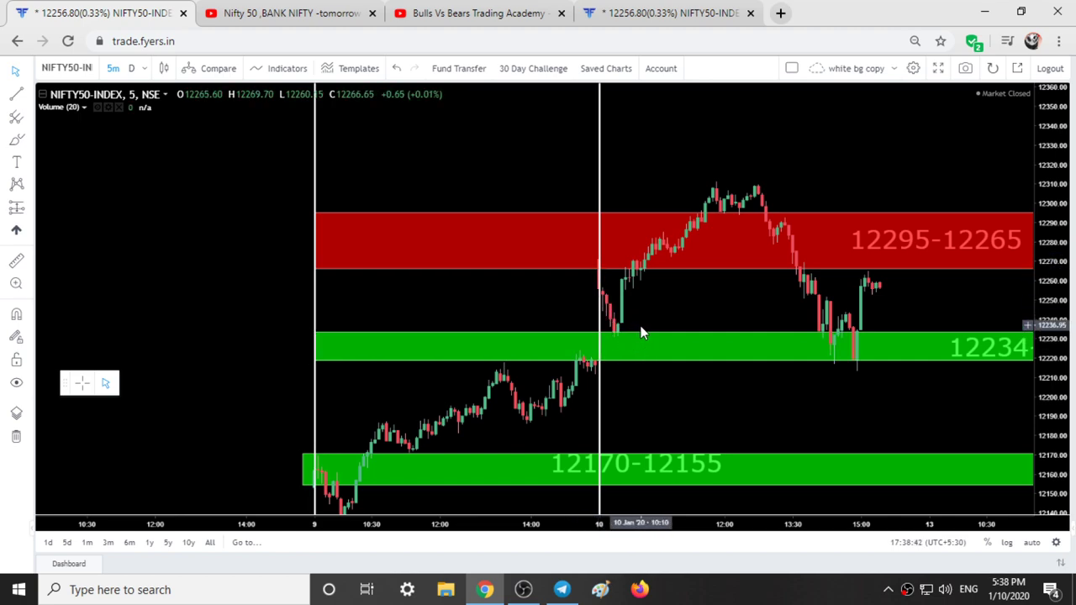
{"action": "left_click", "coordinate": [621, 336]}
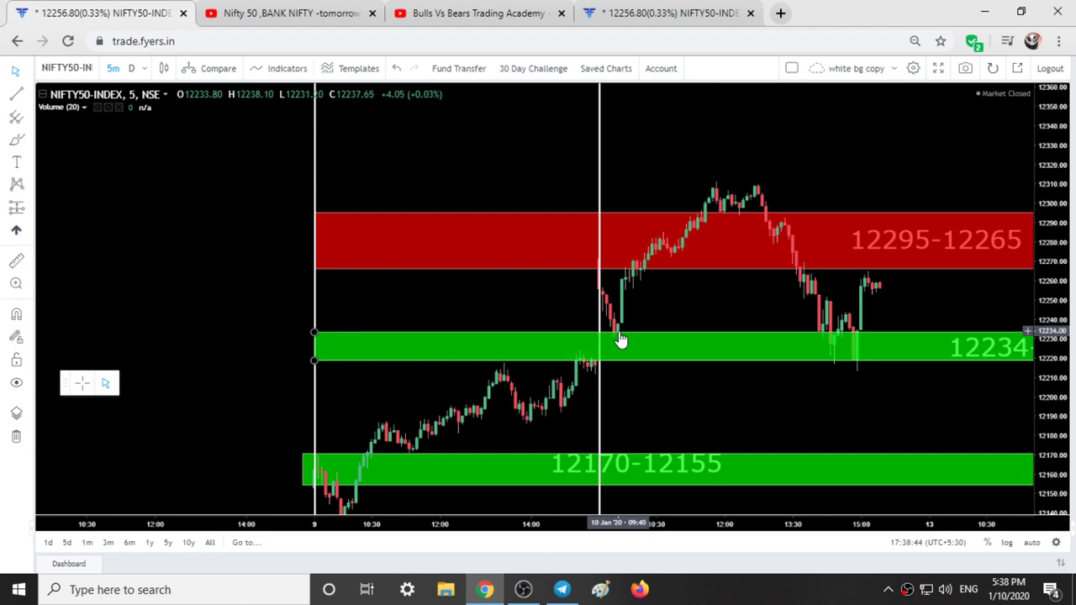
{"action": "left_click", "coordinate": [620, 338]}
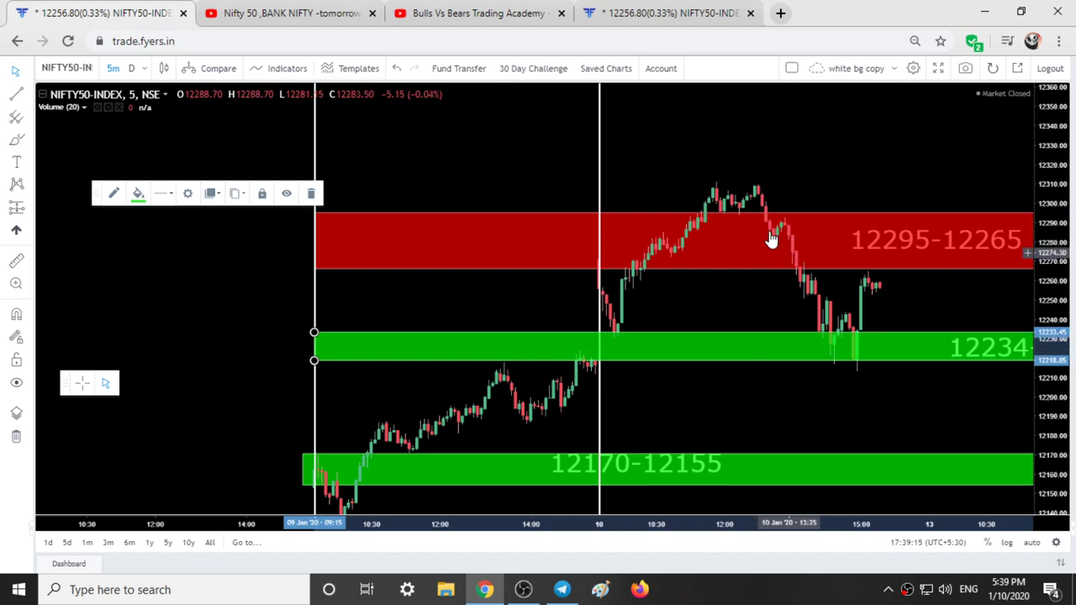
- Open the Bulls Vs Bears Trading Academy Telegram channel and highlight the 10 January 'shorted nifty' post
{"action": "left_click", "coordinate": [564, 590]}
{"action": "scroll", "coordinate": [705, 370], "scroll_direction": "up", "scroll_amount": 5}
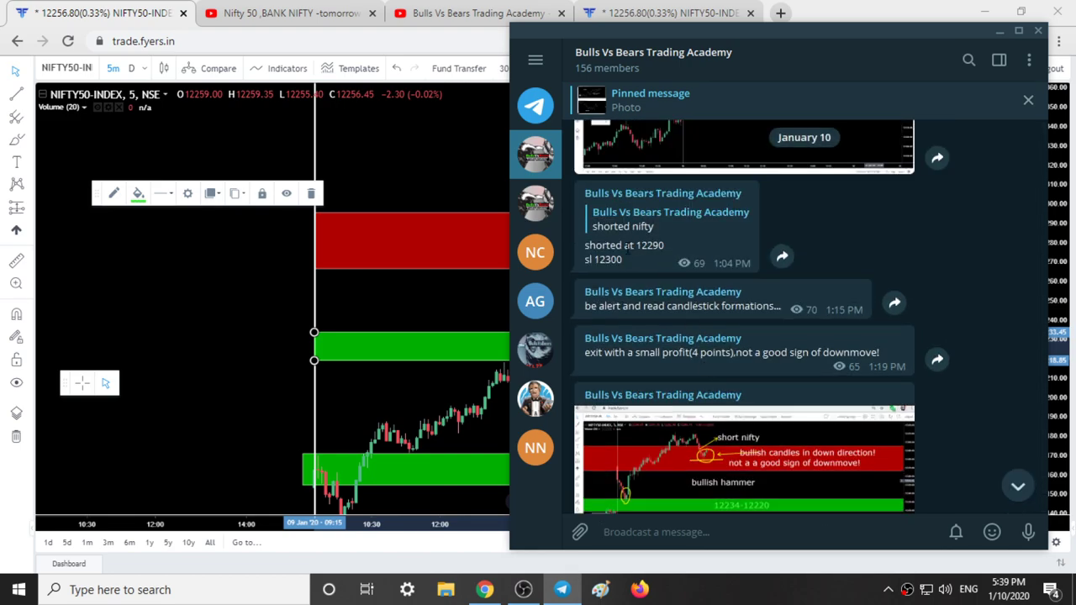
{"action": "scroll", "coordinate": [656, 255], "scroll_direction": "up", "scroll_amount": 3}
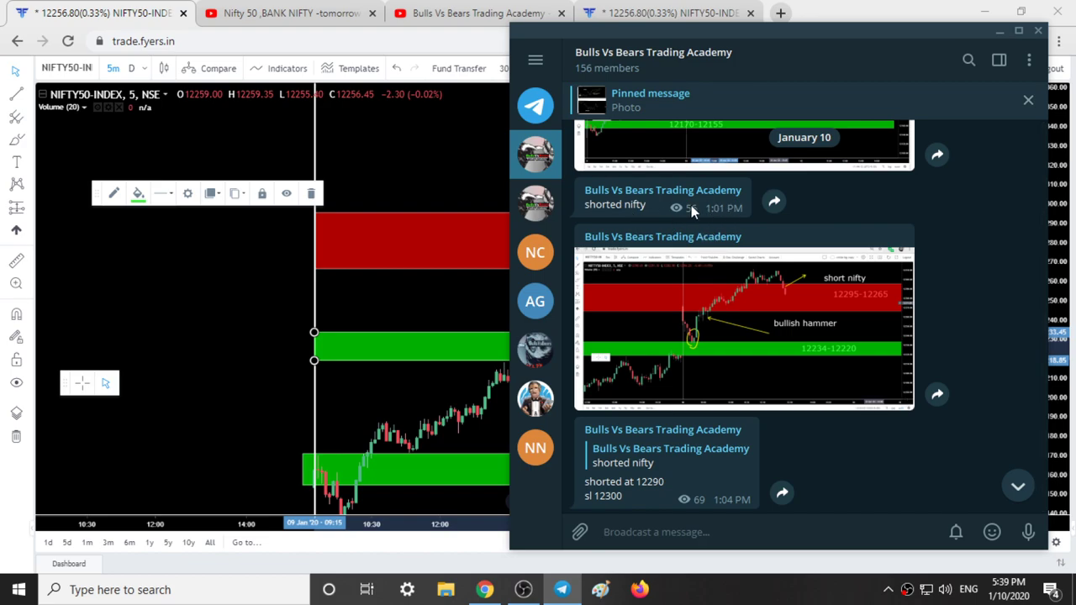
{"action": "left_click_drag", "start_coordinate": [664, 204], "coordinate": [722, 216]}
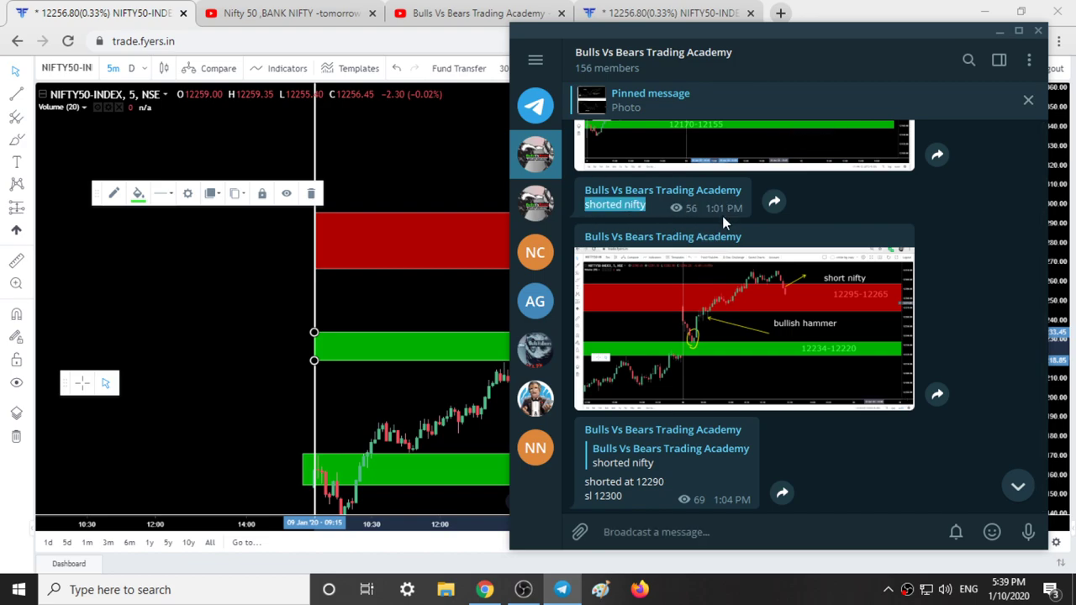
- Measure the 69.60-point, 17-bar drop from the red zone into the green zone, then clear it
{"action": "left_click", "coordinate": [997, 32]}
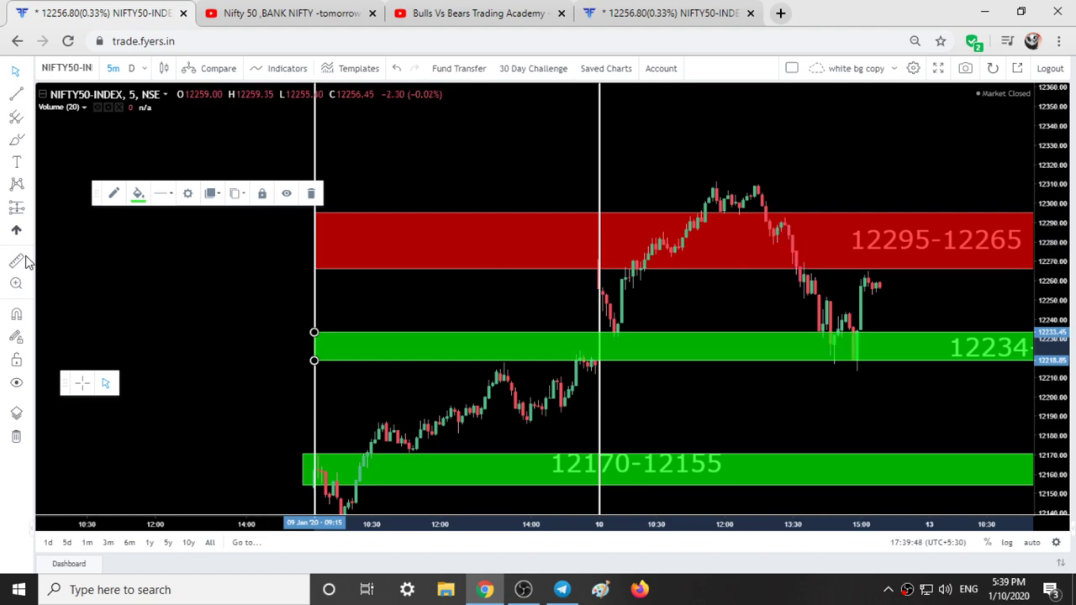
{"action": "left_click", "coordinate": [785, 222]}
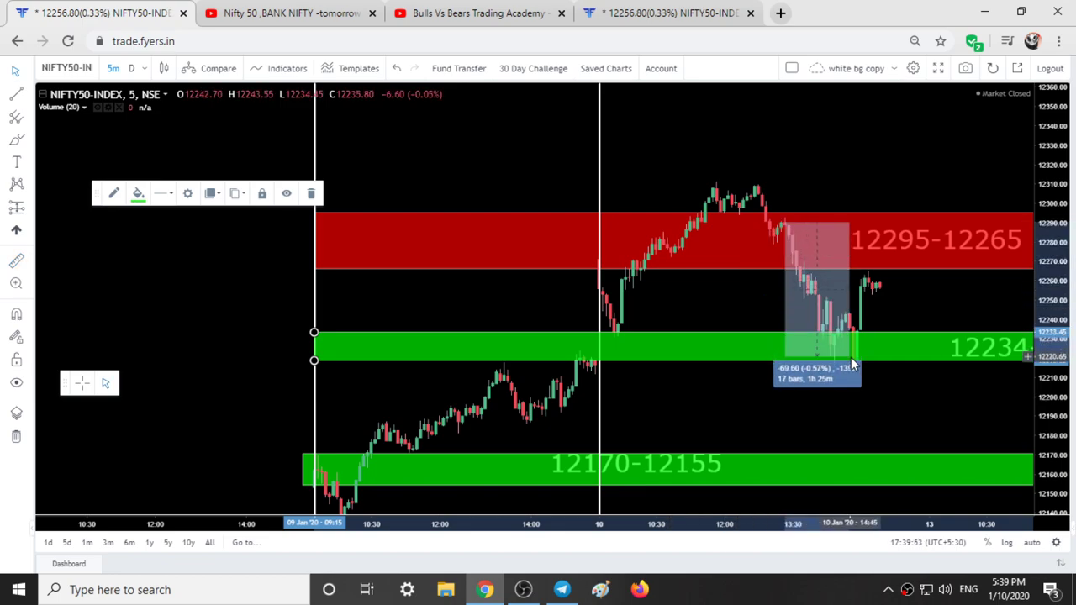
{"action": "left_click", "coordinate": [853, 364]}
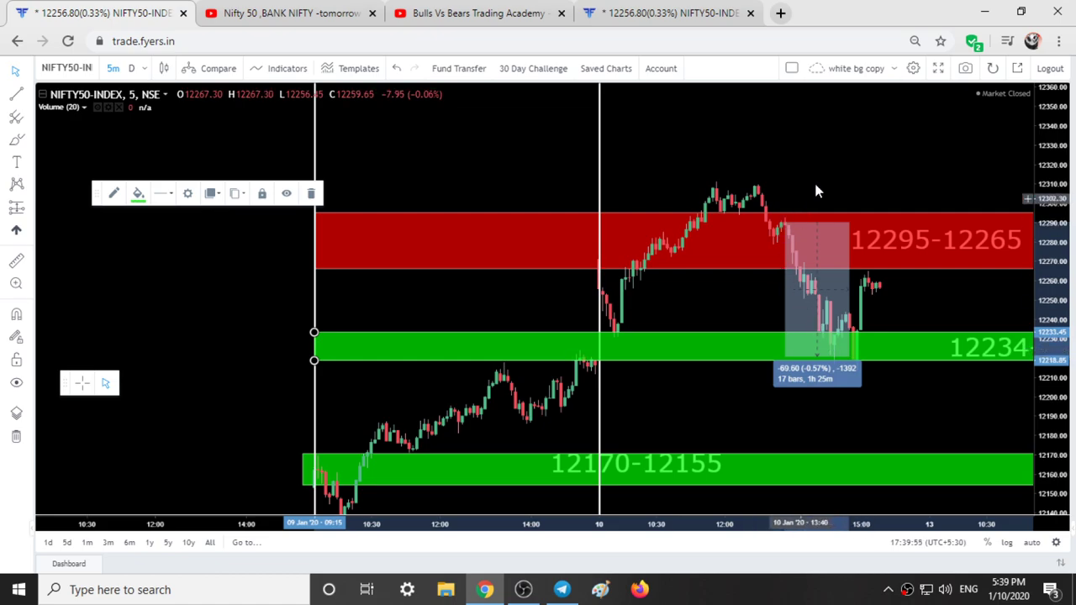
{"action": "left_click", "coordinate": [773, 240]}
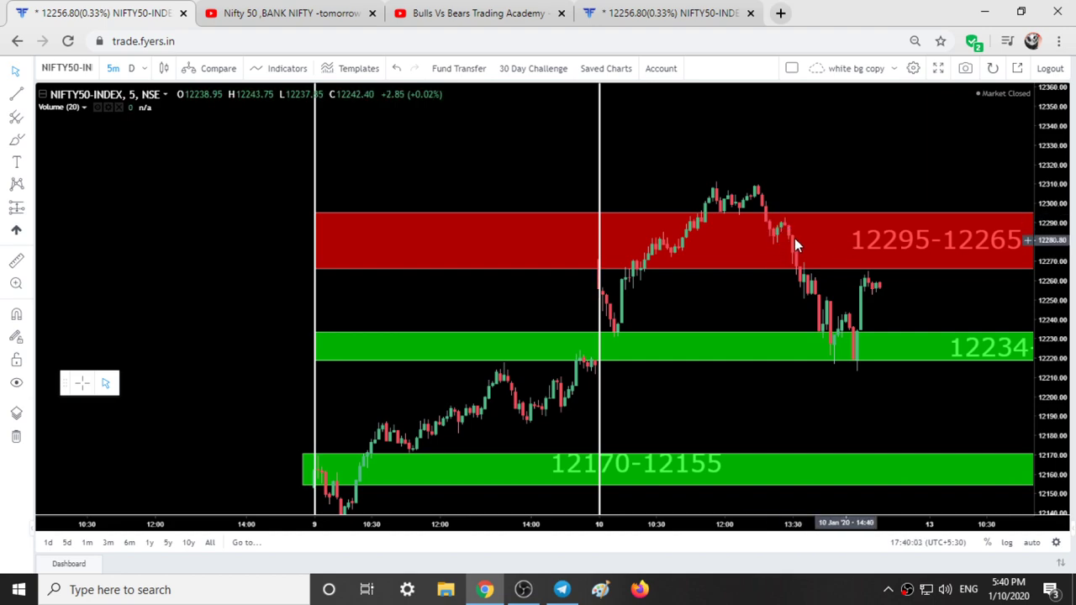
{"action": "left_click", "coordinate": [649, 269]}
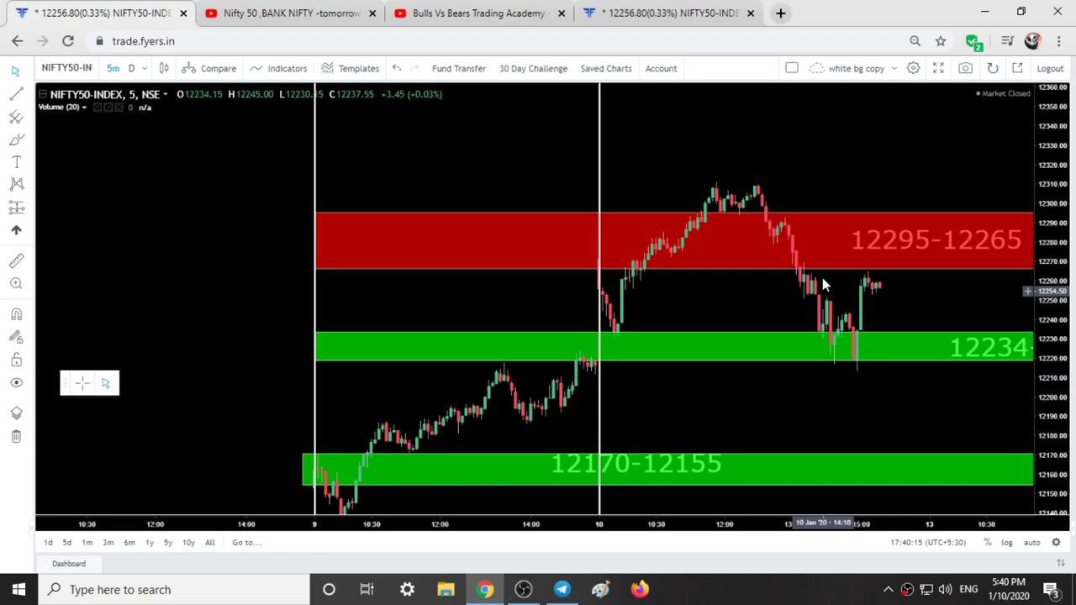
- Reopen the trading academy Telegram chat and scroll to the 'missed the trade!' post
{"action": "left_click", "coordinate": [560, 592]}
{"action": "scroll", "coordinate": [815, 298], "scroll_direction": "up", "scroll_amount": 2}
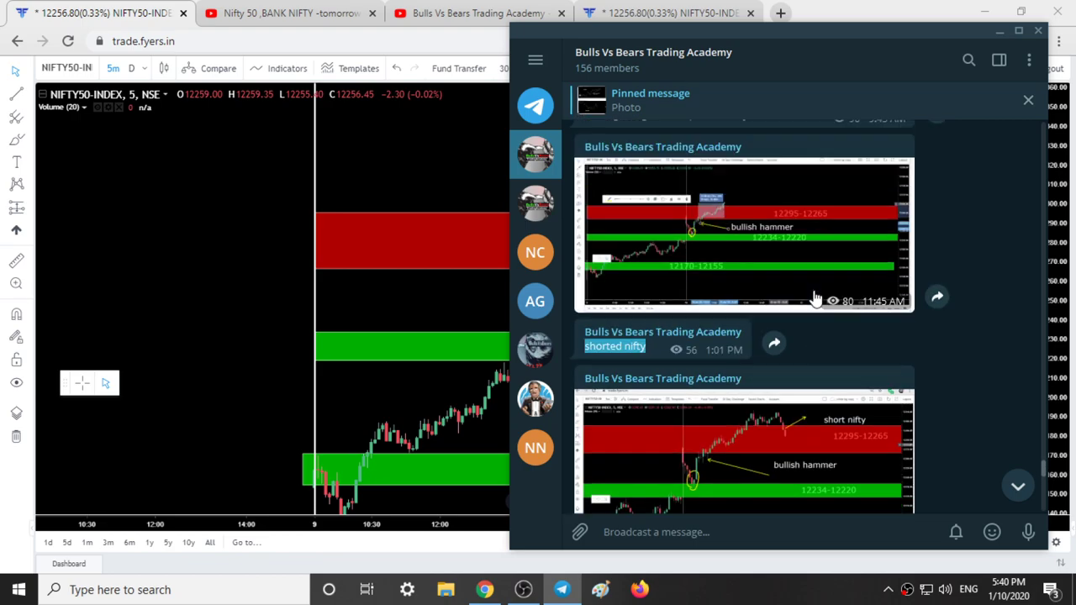
{"action": "scroll", "coordinate": [814, 298], "scroll_direction": "up", "scroll_amount": 1}
{"action": "scroll", "coordinate": [813, 298], "scroll_direction": "down", "scroll_amount": 6}
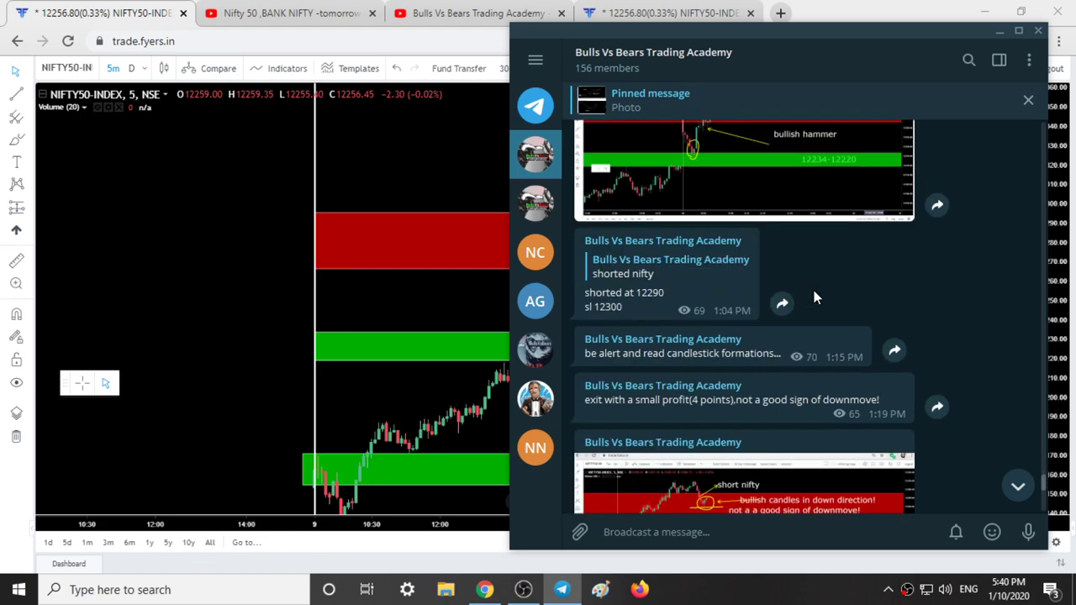
{"action": "scroll", "coordinate": [813, 290], "scroll_direction": "down", "scroll_amount": 1}
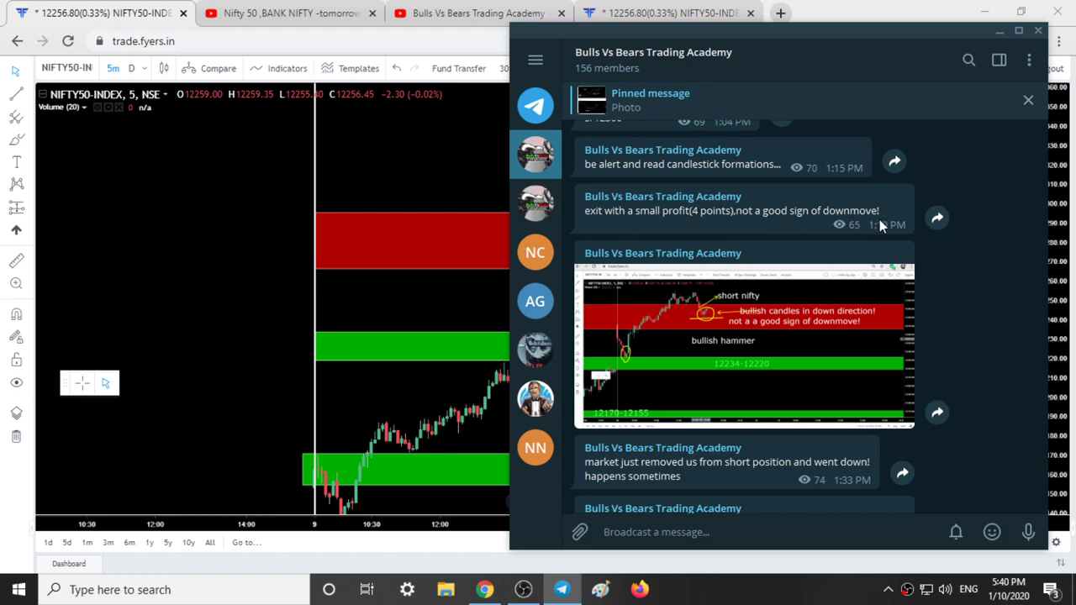
{"action": "scroll", "coordinate": [832, 319], "scroll_direction": "down", "scroll_amount": 5}
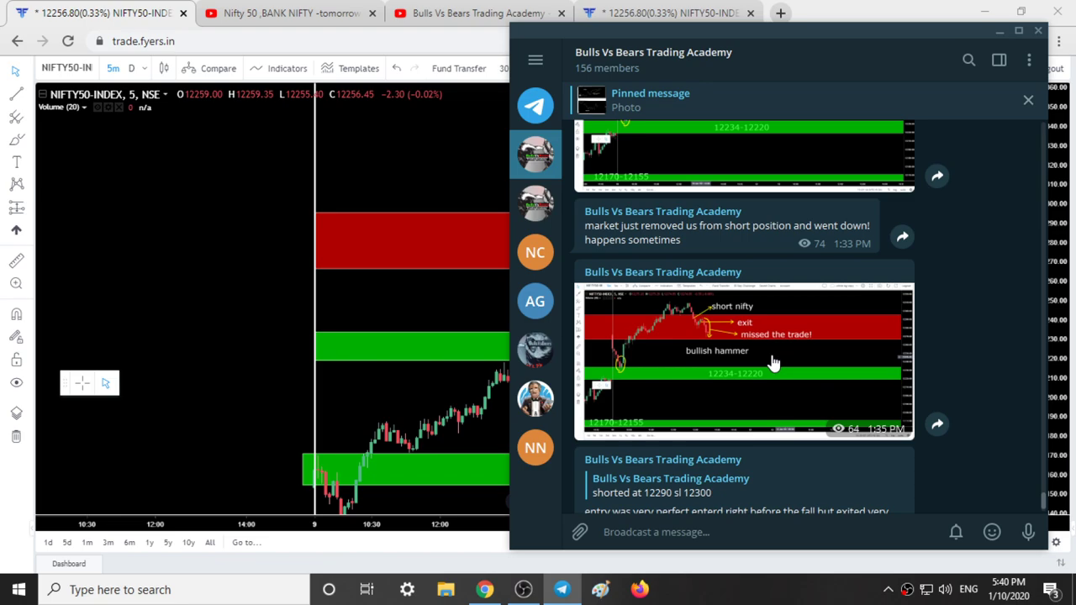
- View the enlarged 'missed the trade!' chart photo and the previous image, close it, and minimise Telegram
{"action": "left_click", "coordinate": [773, 363]}
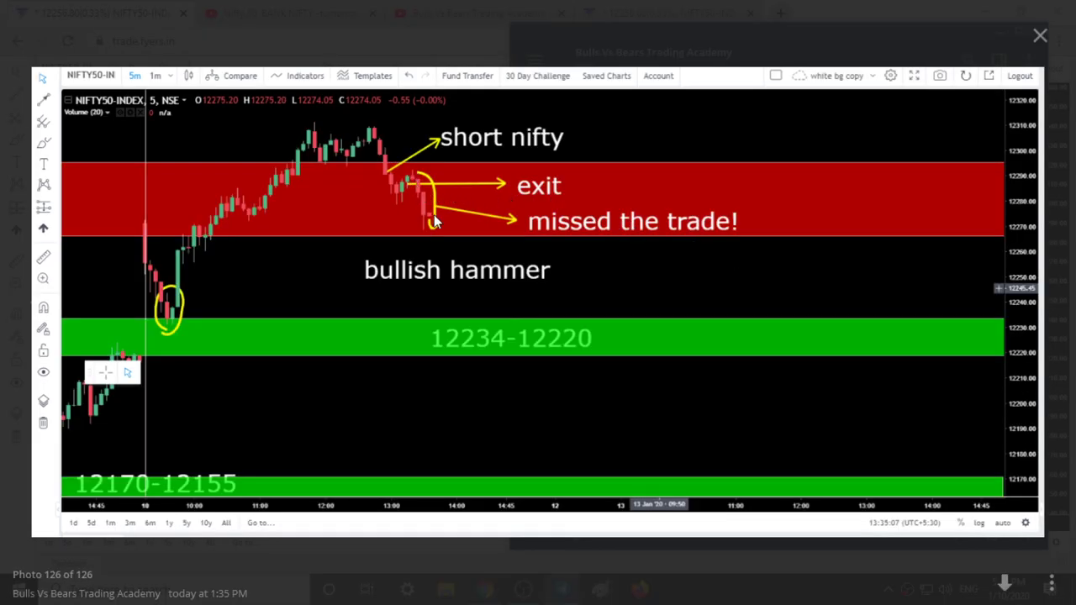
{"action": "key", "text": "Left"}
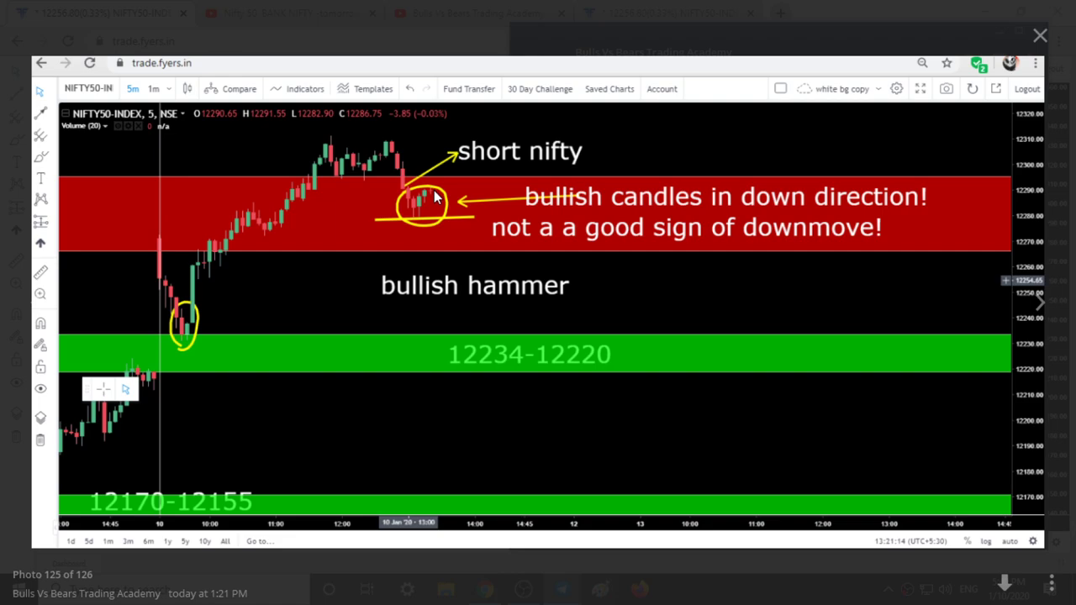
{"action": "key", "text": "Right"}
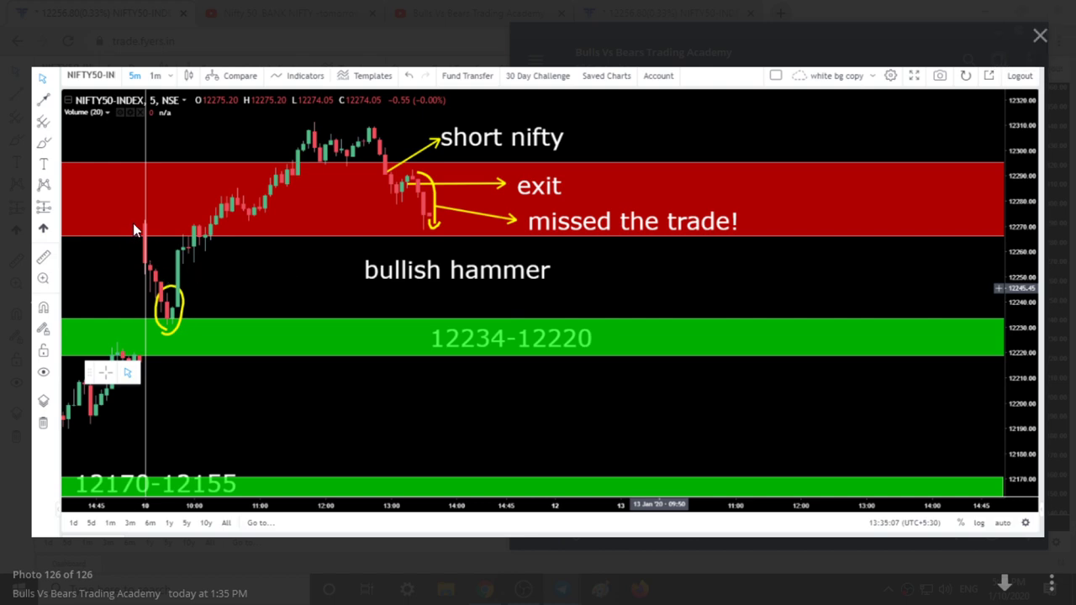
{"action": "left_click", "coordinate": [1048, 37]}
{"action": "scroll", "coordinate": [777, 321], "scroll_direction": "down", "scroll_amount": 1}
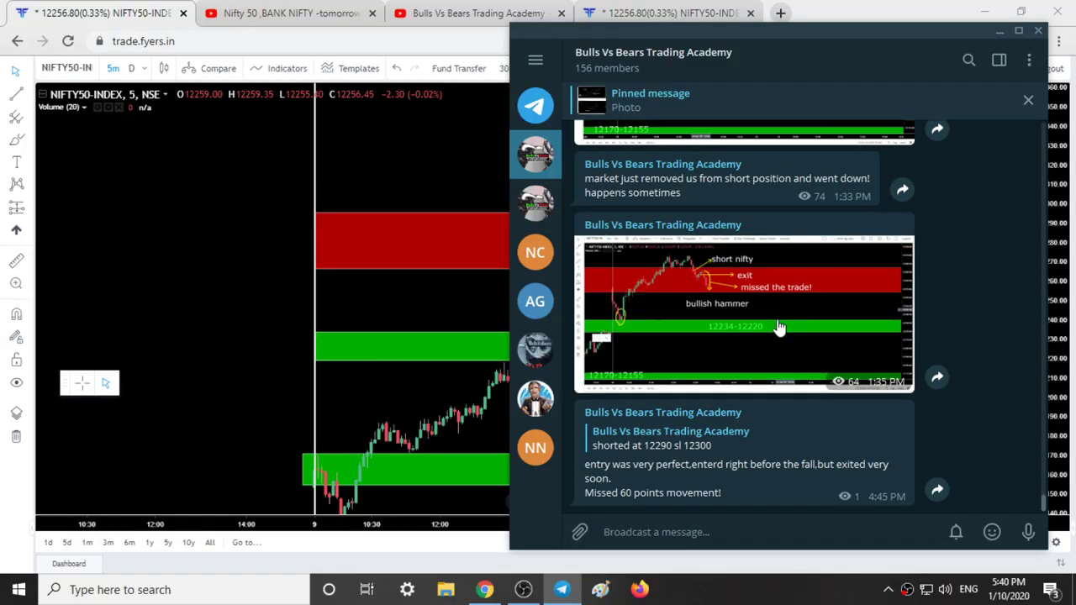
{"action": "left_click", "coordinate": [999, 31]}
- Hide all drawings and view NIFTY50 on daily candles, reset and panned to recent days
{"action": "left_click", "coordinate": [693, 217]}
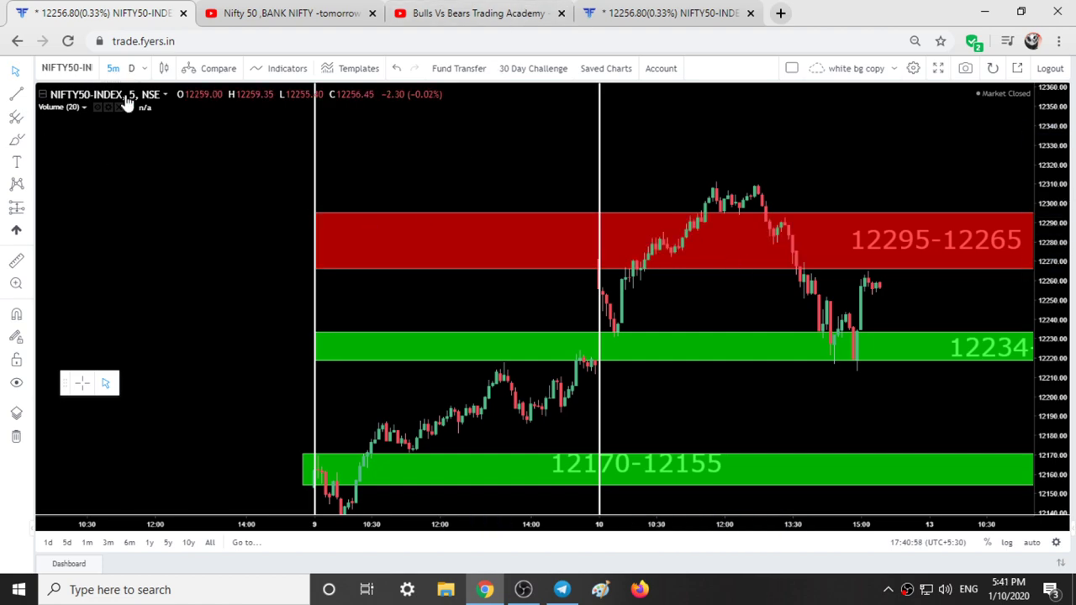
{"action": "left_click", "coordinate": [16, 385]}
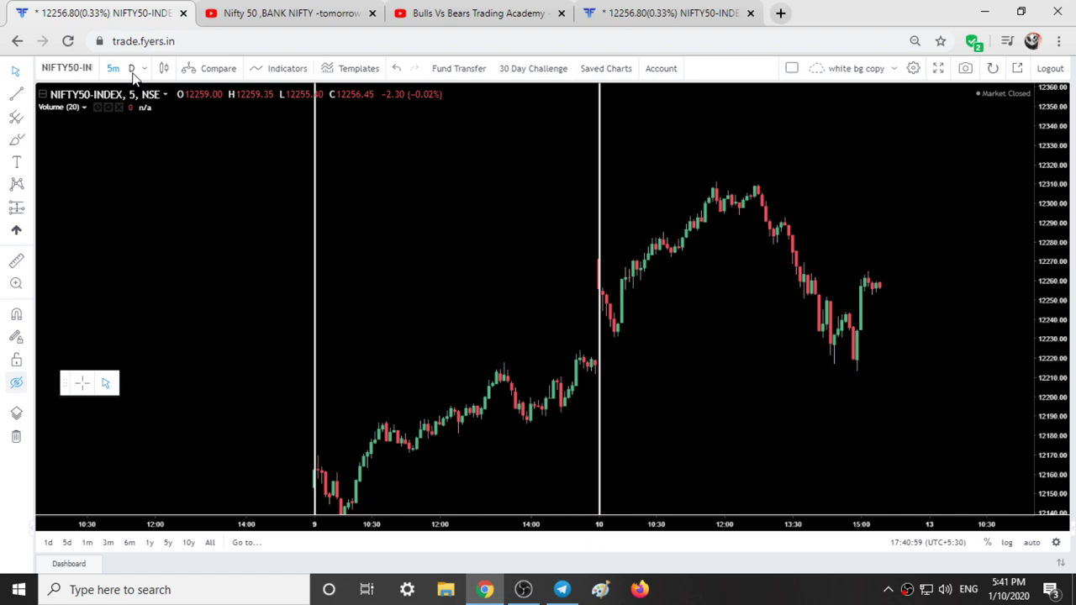
{"action": "left_click", "coordinate": [132, 73]}
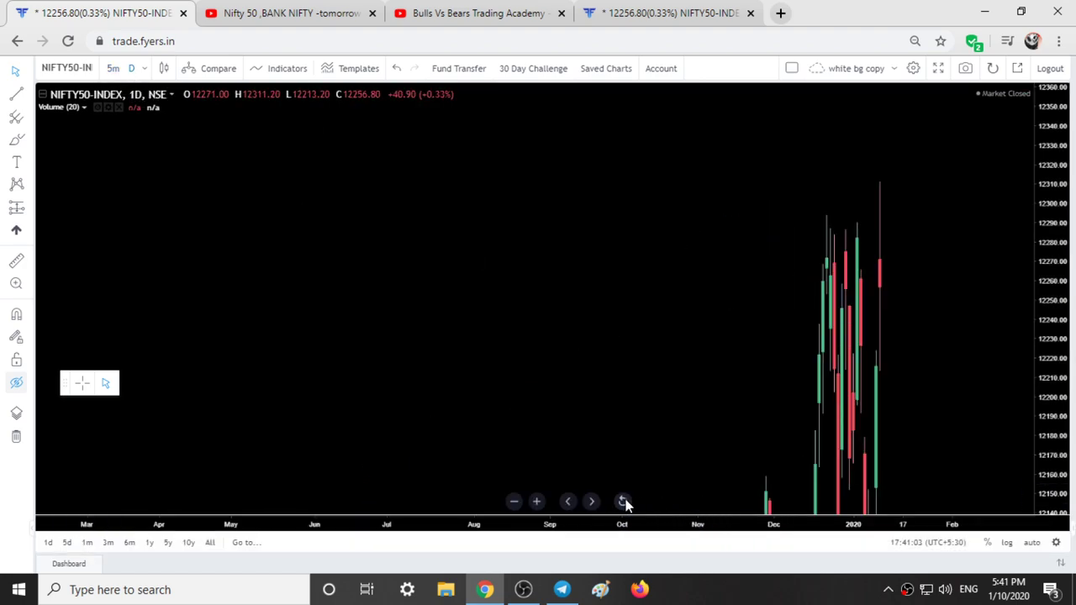
{"action": "left_click", "coordinate": [622, 501]}
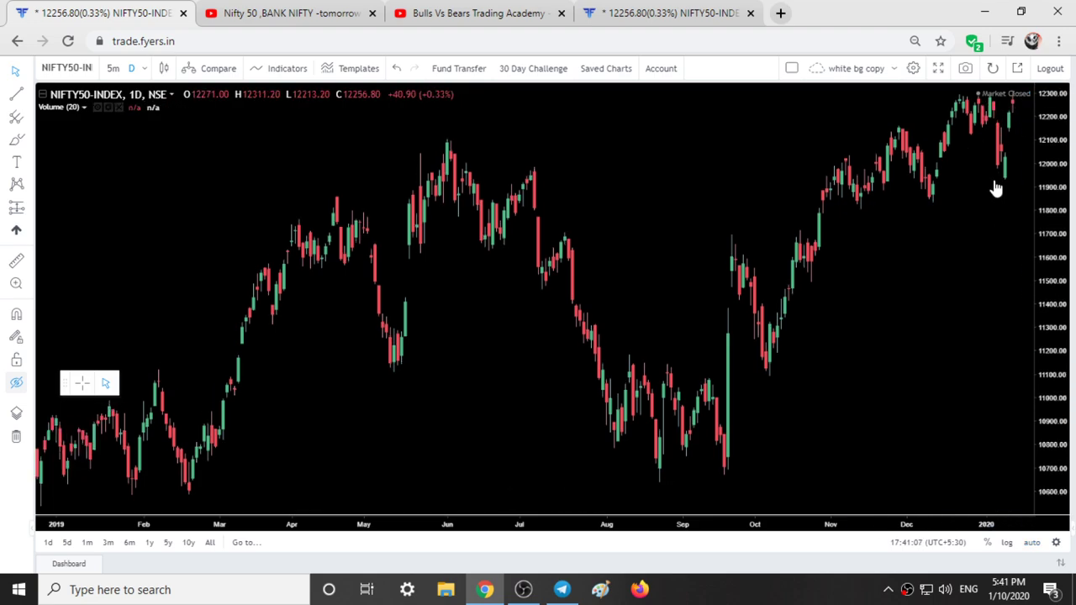
{"action": "left_click_drag", "start_coordinate": [882, 266], "coordinate": [759, 361]}
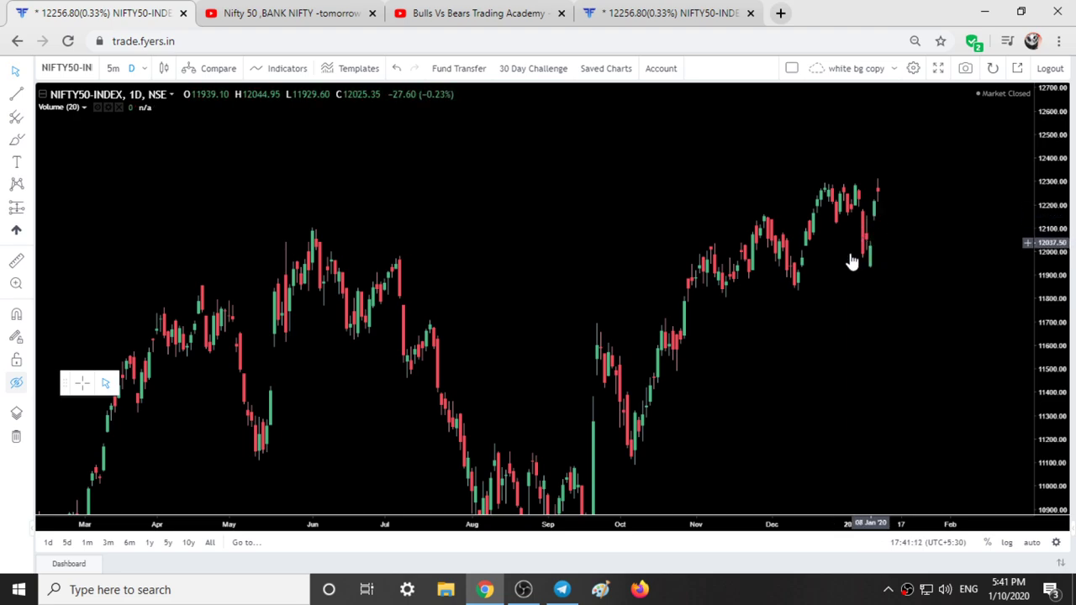
{"action": "left_click", "coordinate": [16, 260]}
{"action": "left_click", "coordinate": [866, 241]}
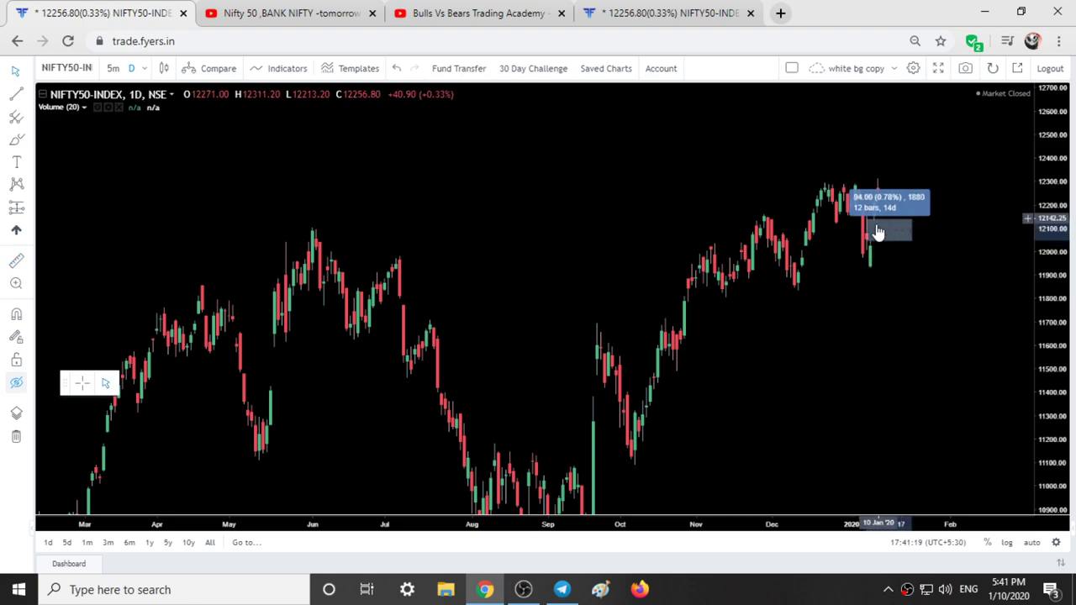
{"action": "left_click", "coordinate": [922, 274]}
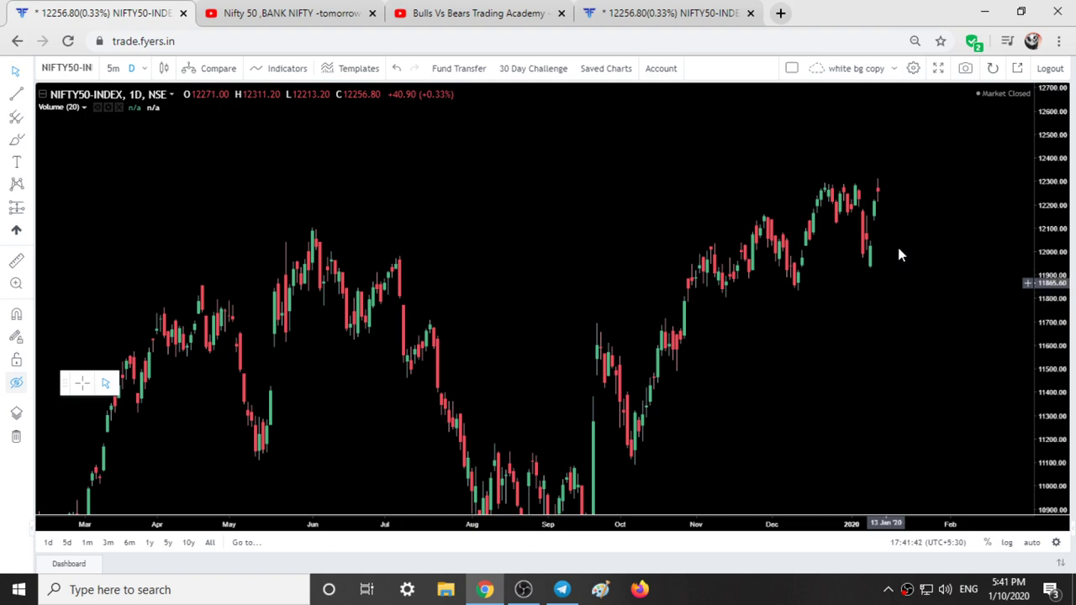
{"action": "left_click", "coordinate": [672, 6]}
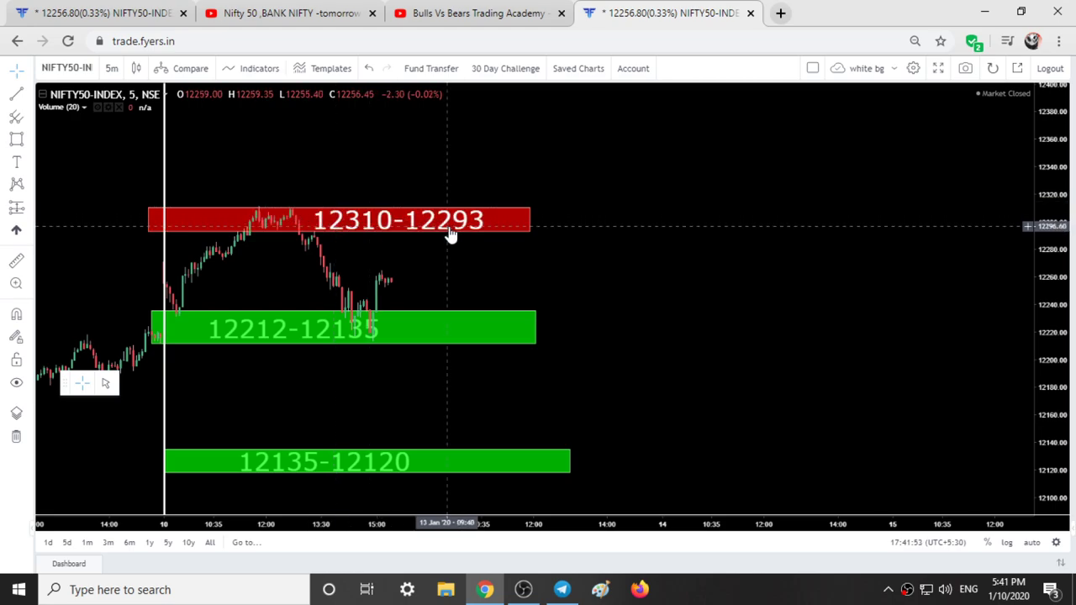
{"action": "left_click", "coordinate": [450, 18]}
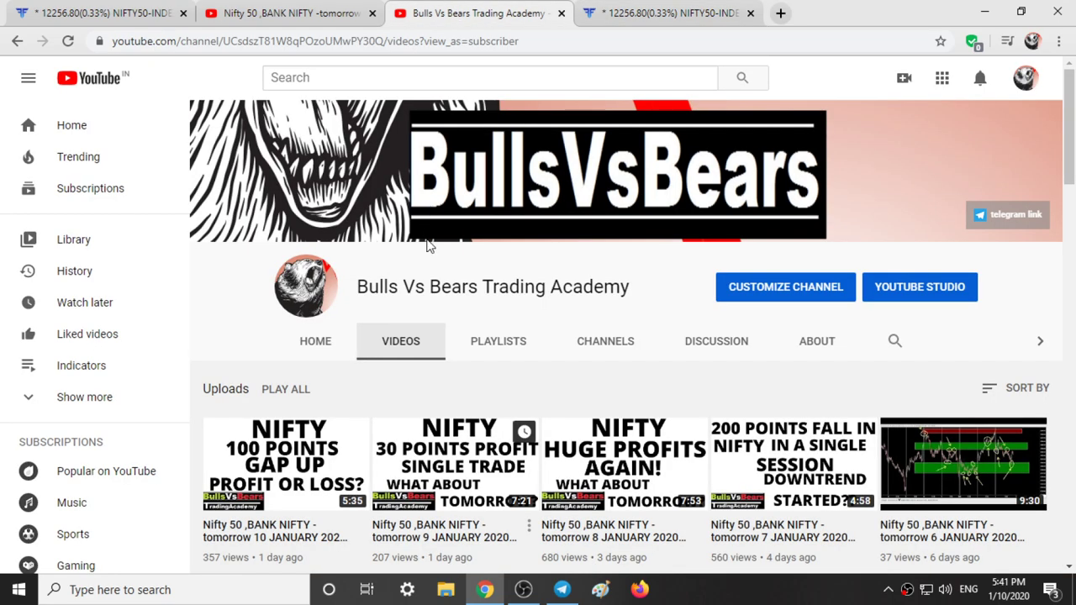
{"action": "left_click", "coordinate": [273, 13]}
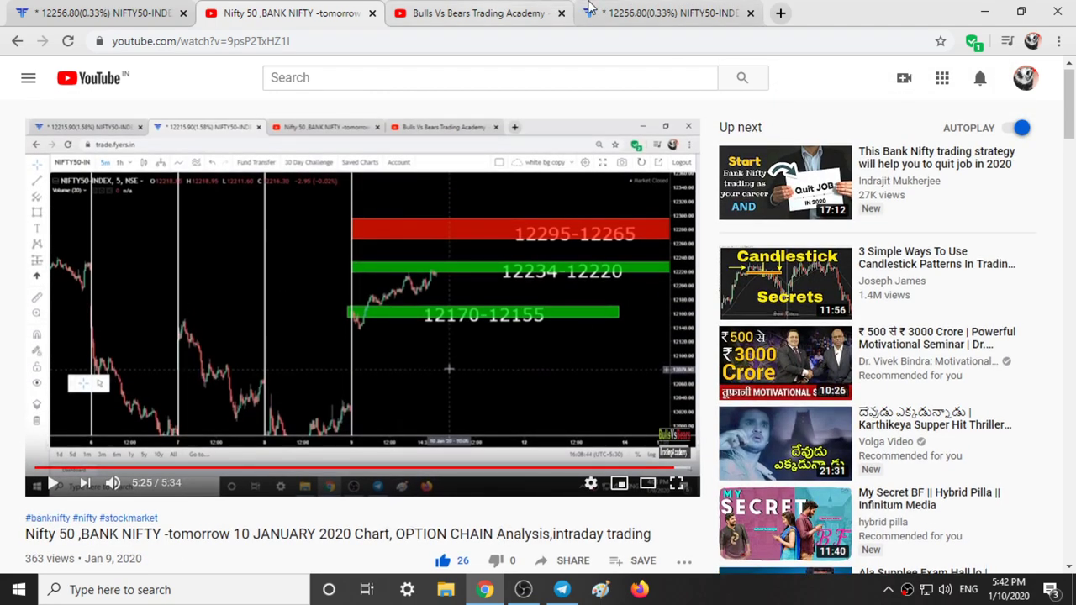
{"action": "left_click", "coordinate": [659, 12]}
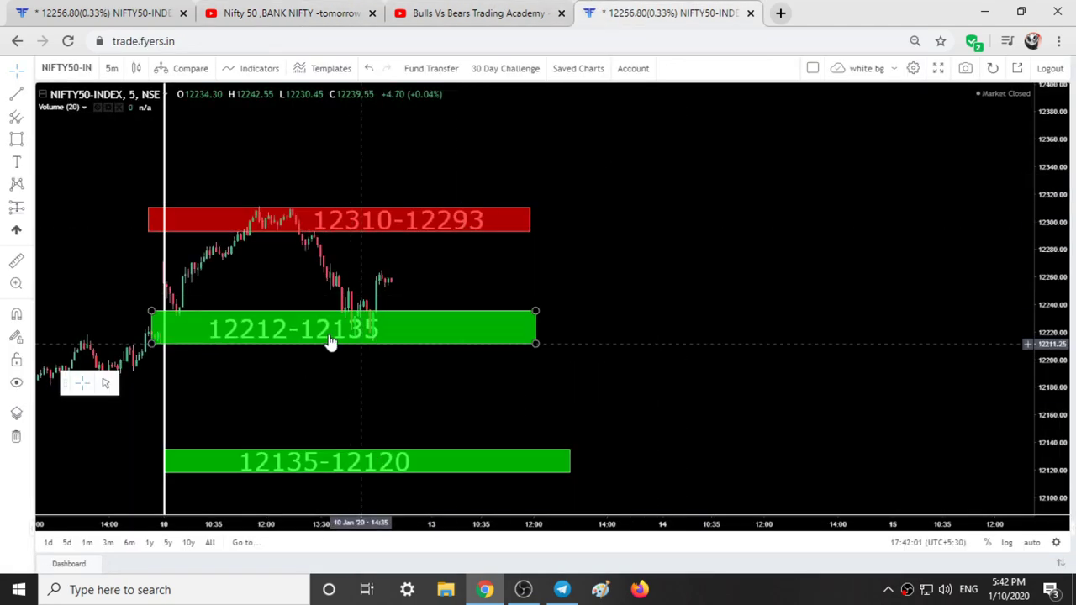
{"action": "left_click_drag", "start_coordinate": [325, 336], "coordinate": [504, 336]}
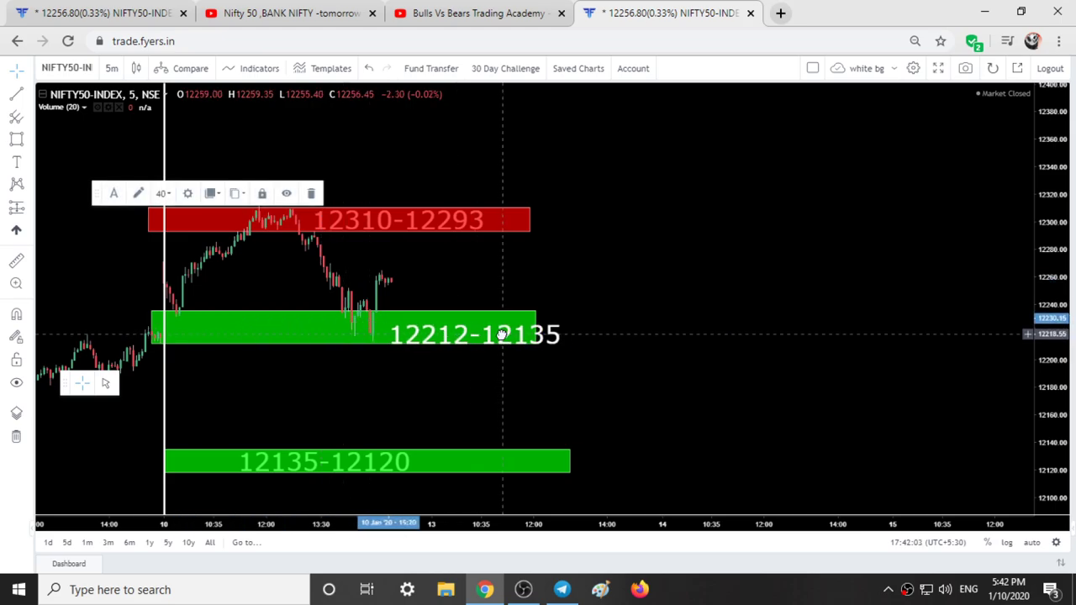
{"action": "left_click", "coordinate": [829, 370]}
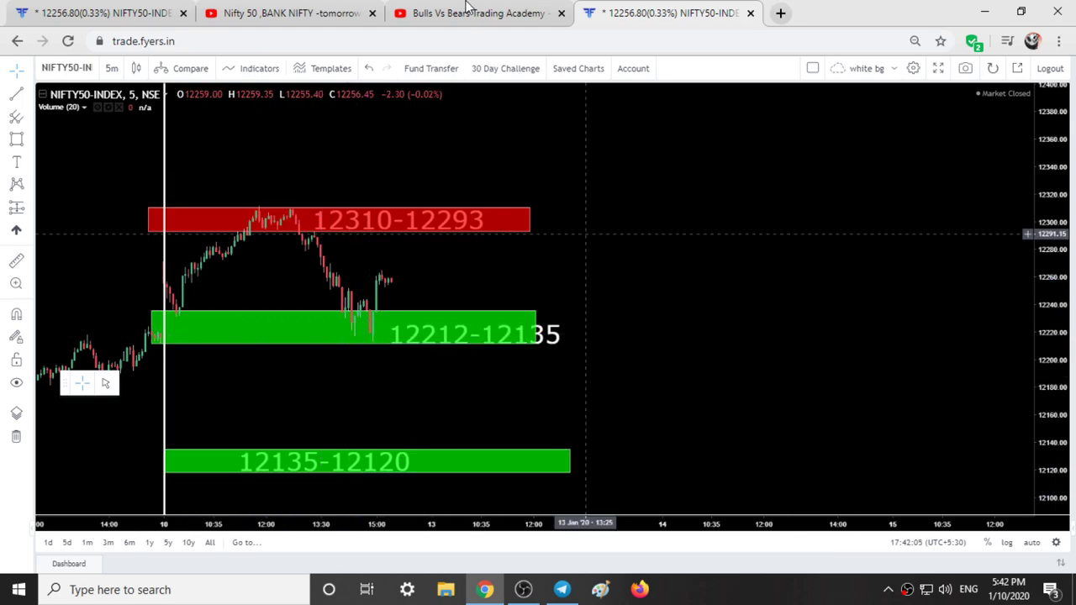
{"action": "left_click", "coordinate": [466, 13]}
- Browse the academy's YouTube Videos list, then return to the next-day NIFTY50 5-minute chart with its three zones
{"action": "scroll", "coordinate": [660, 445], "scroll_direction": "down", "scroll_amount": 3}
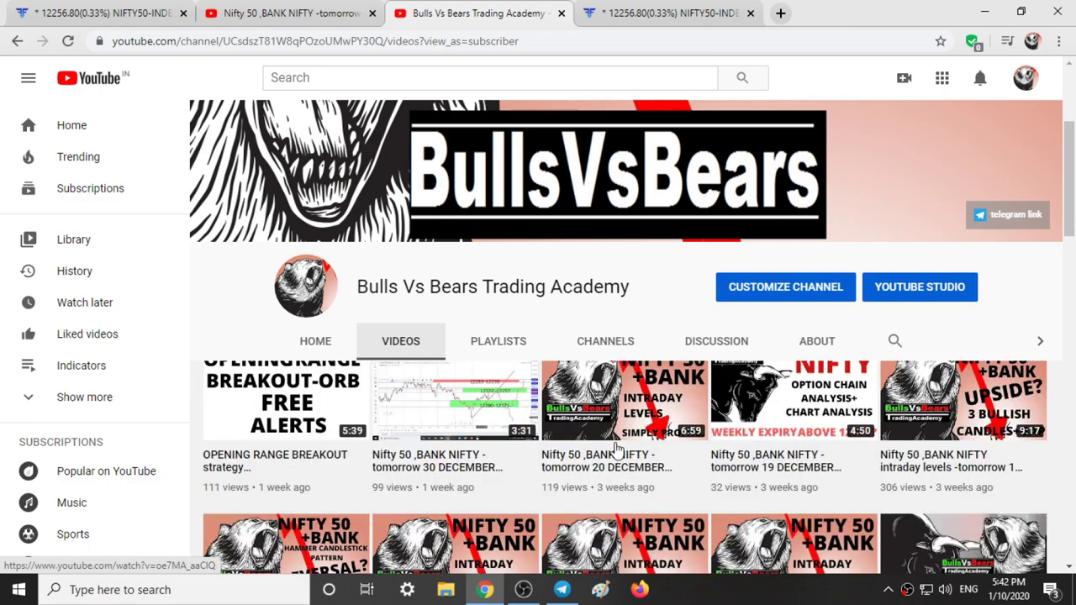
{"action": "scroll", "coordinate": [714, 406], "scroll_direction": "down", "scroll_amount": 3}
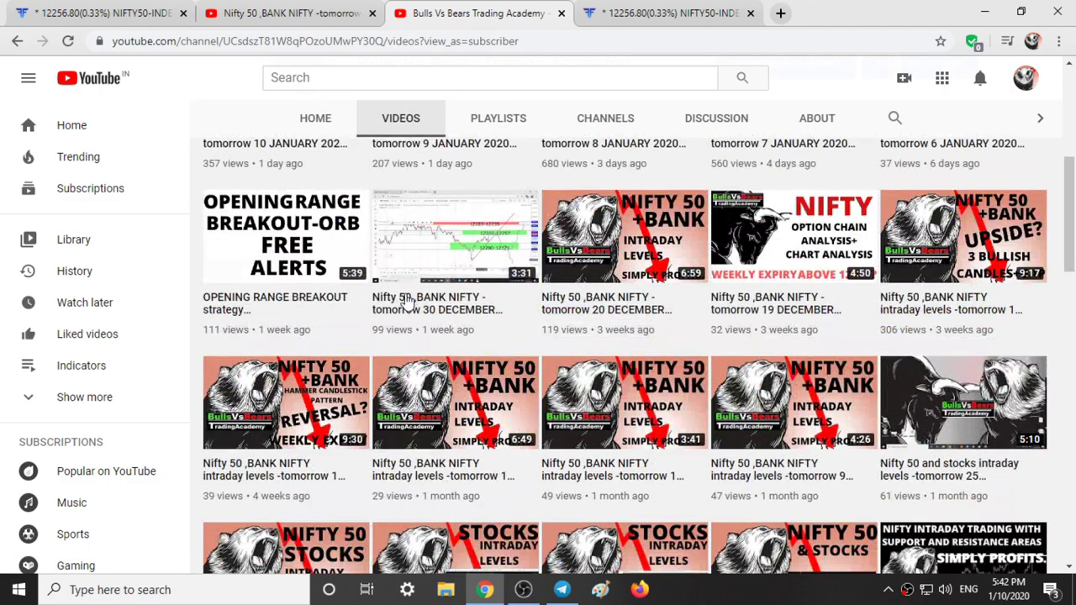
{"action": "scroll", "coordinate": [714, 407], "scroll_direction": "down", "scroll_amount": 2}
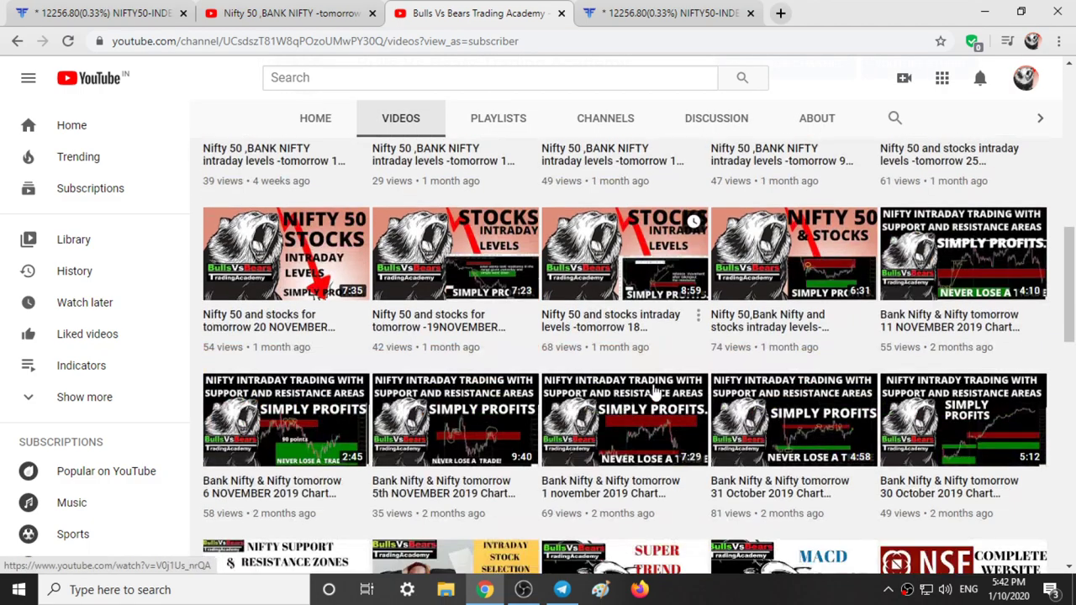
{"action": "scroll", "coordinate": [757, 311], "scroll_direction": "up", "scroll_amount": 2}
{"action": "scroll", "coordinate": [757, 310], "scroll_direction": "up", "scroll_amount": 5}
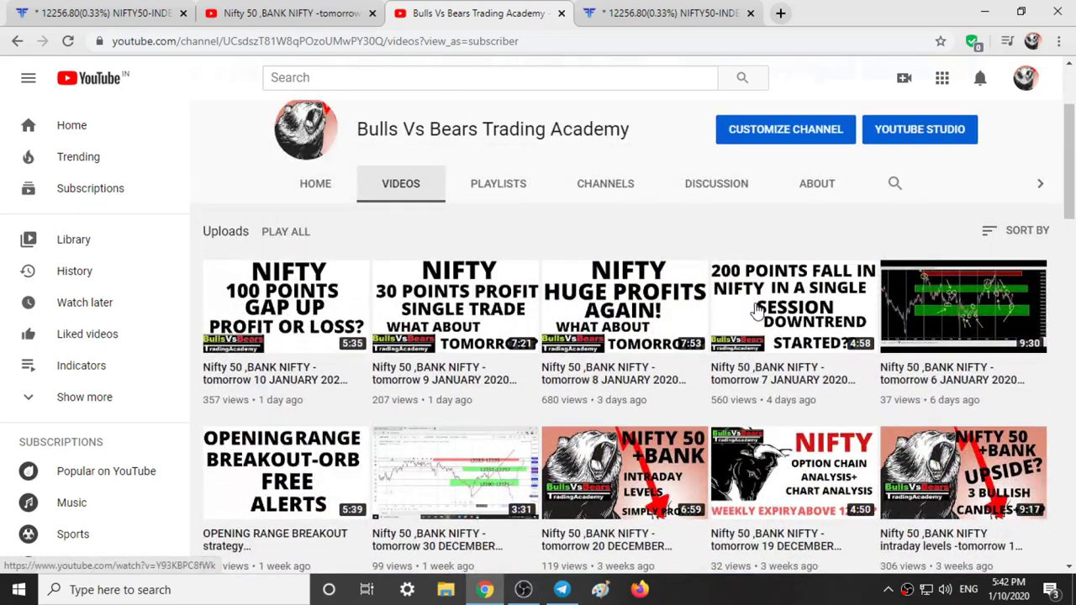
{"action": "scroll", "coordinate": [759, 311], "scroll_direction": "down", "scroll_amount": 3}
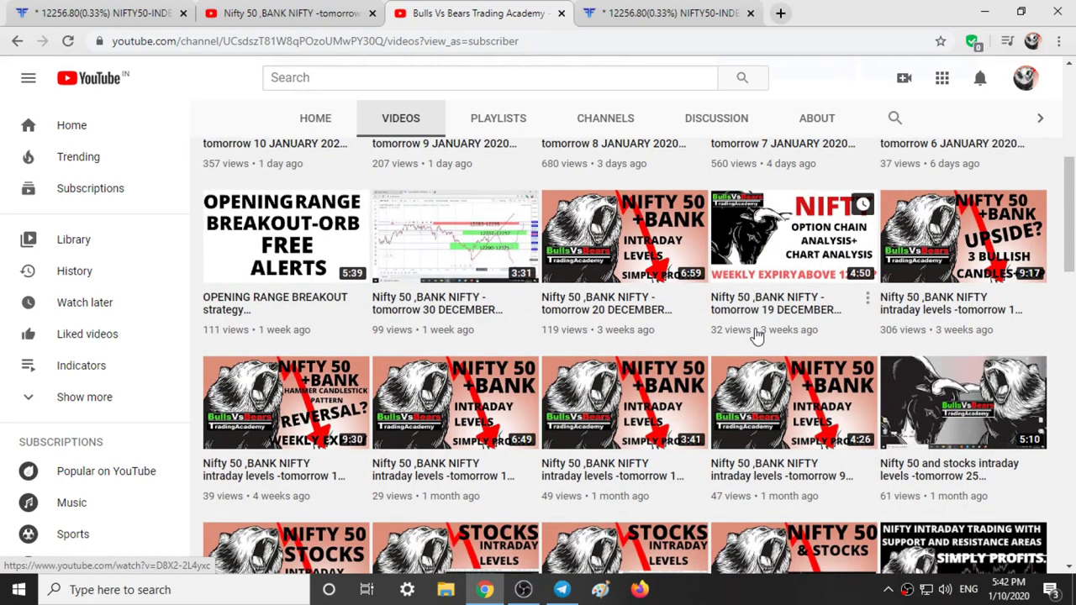
{"action": "scroll", "coordinate": [756, 340], "scroll_direction": "down", "scroll_amount": 1}
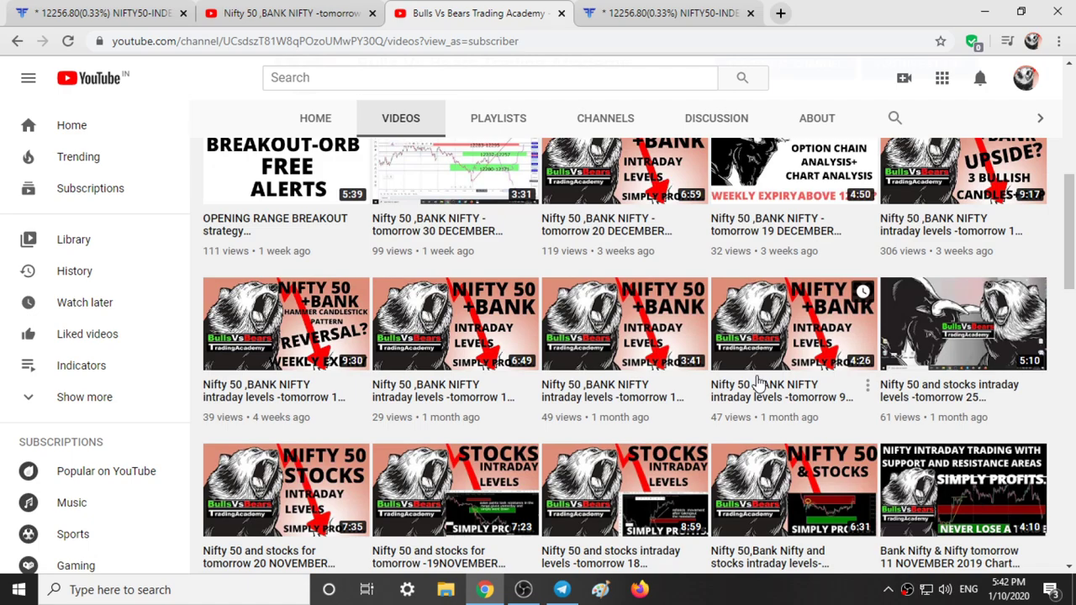
{"action": "scroll", "coordinate": [758, 382], "scroll_direction": "down", "scroll_amount": 5}
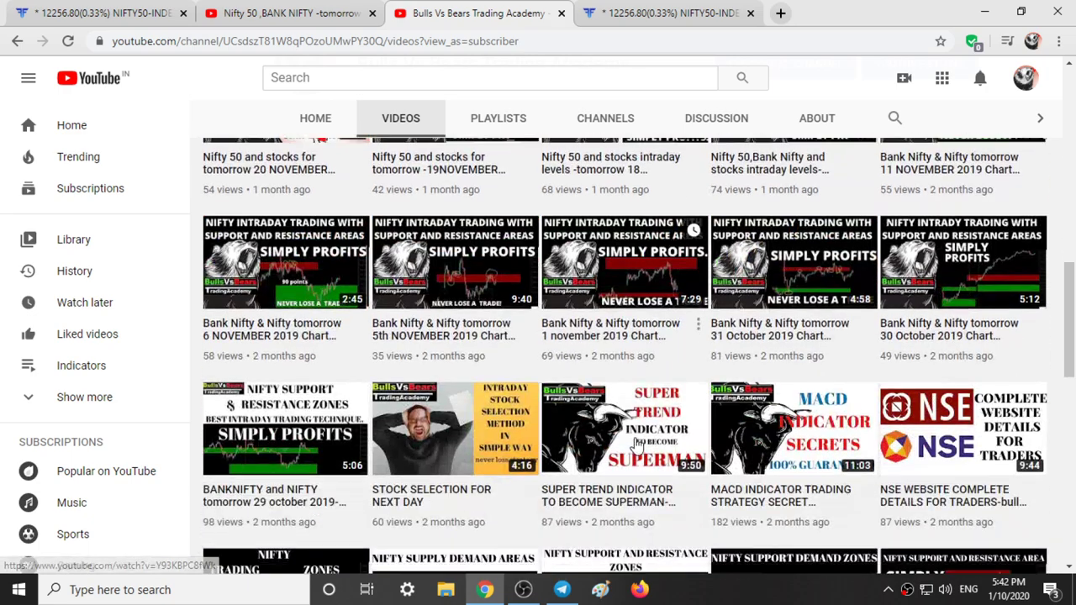
{"action": "left_click", "coordinate": [694, 7]}
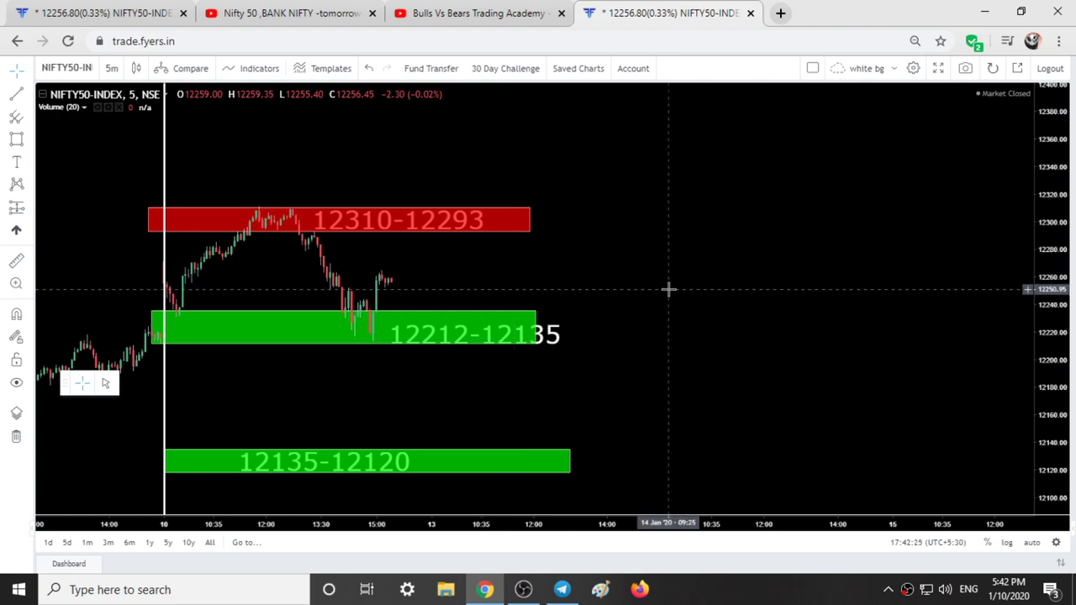
{"action": "right_click", "coordinate": [905, 591]}
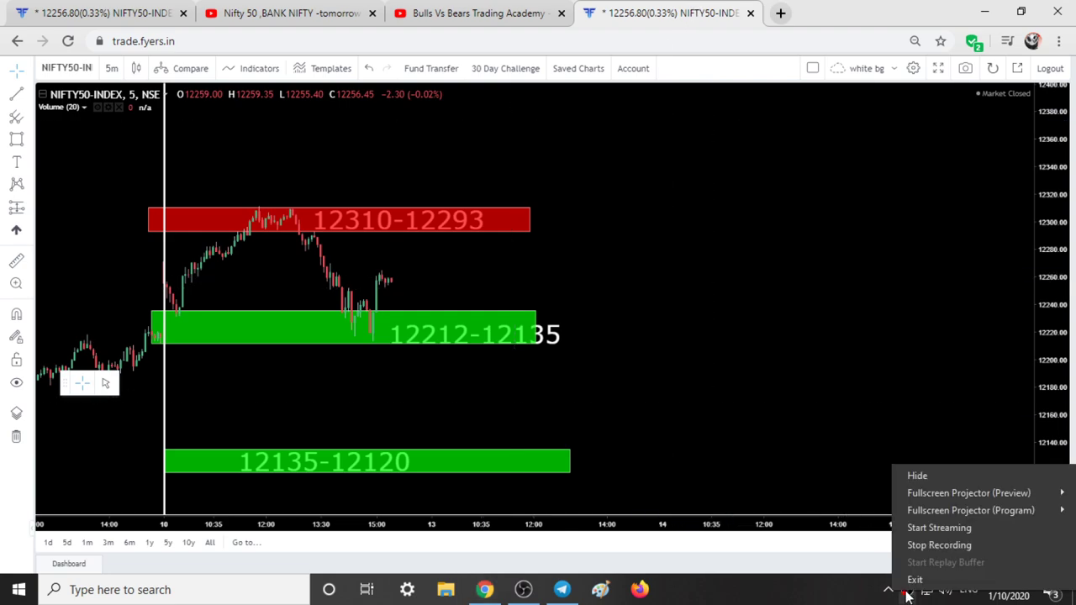